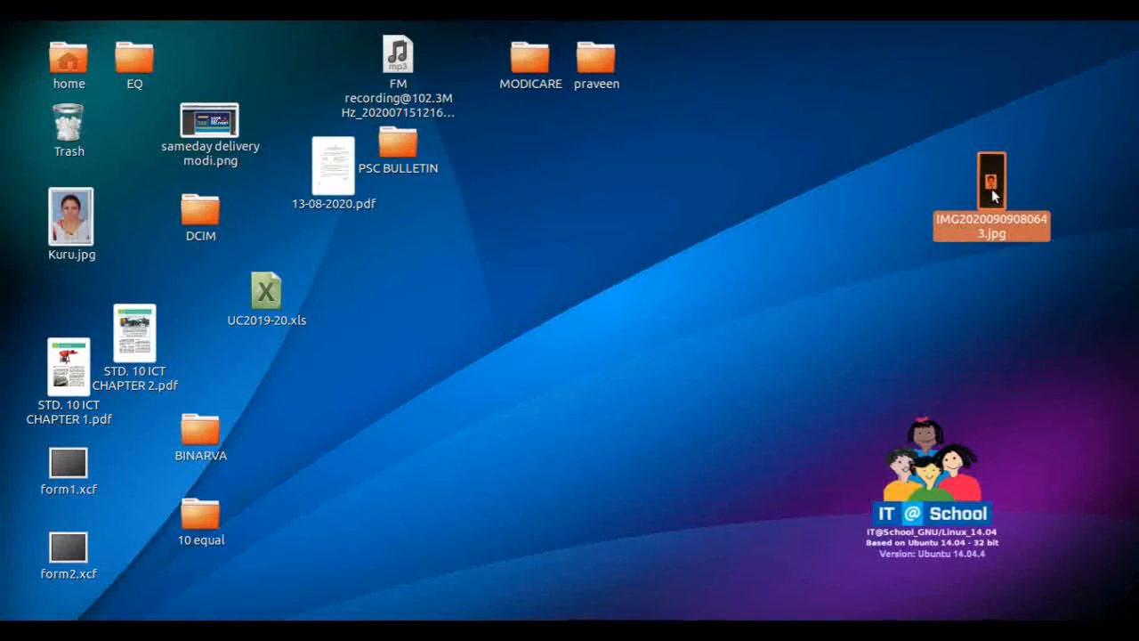
{"action": "double_click", "coordinate": [992, 188]}
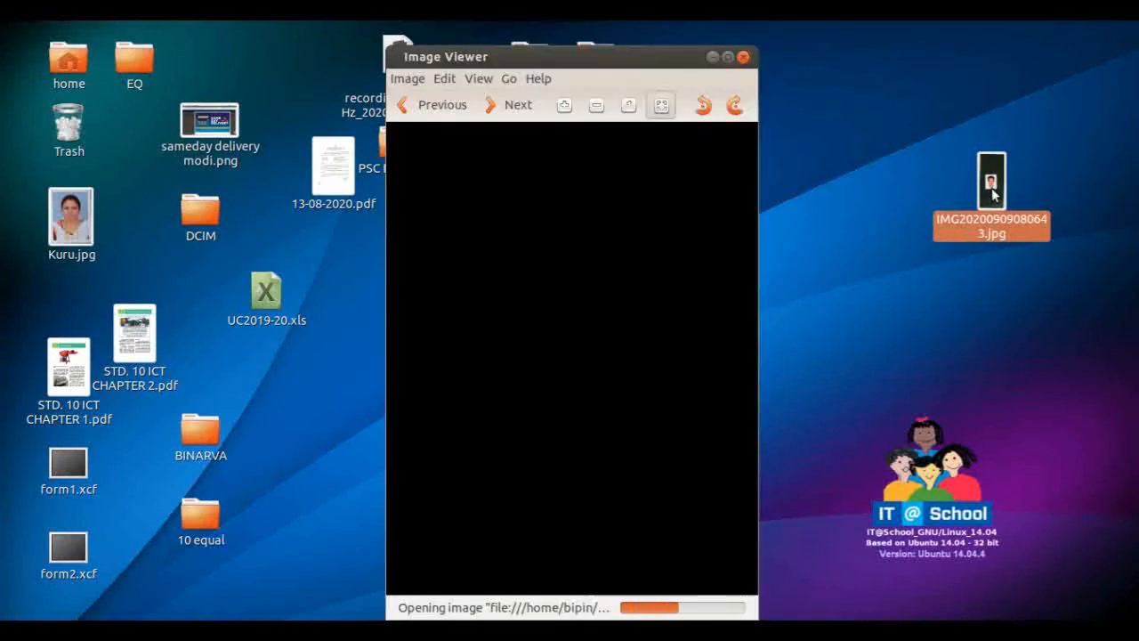
{"action": "left_click_drag", "start_coordinate": [639, 57], "coordinate": [641, 42]}
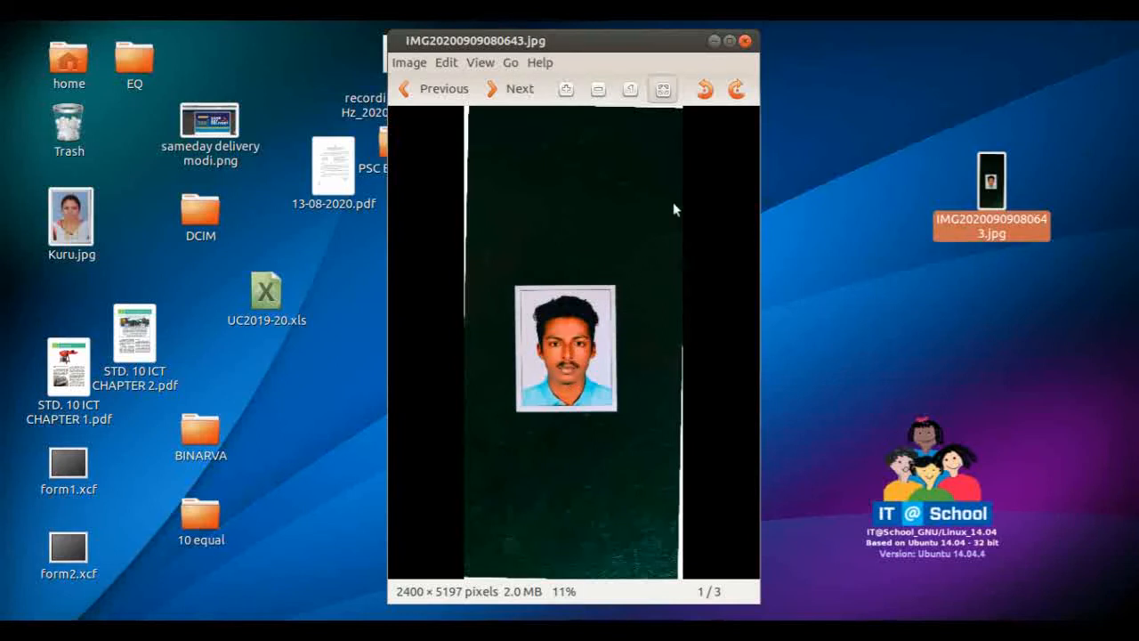
{"action": "left_click", "coordinate": [746, 41]}
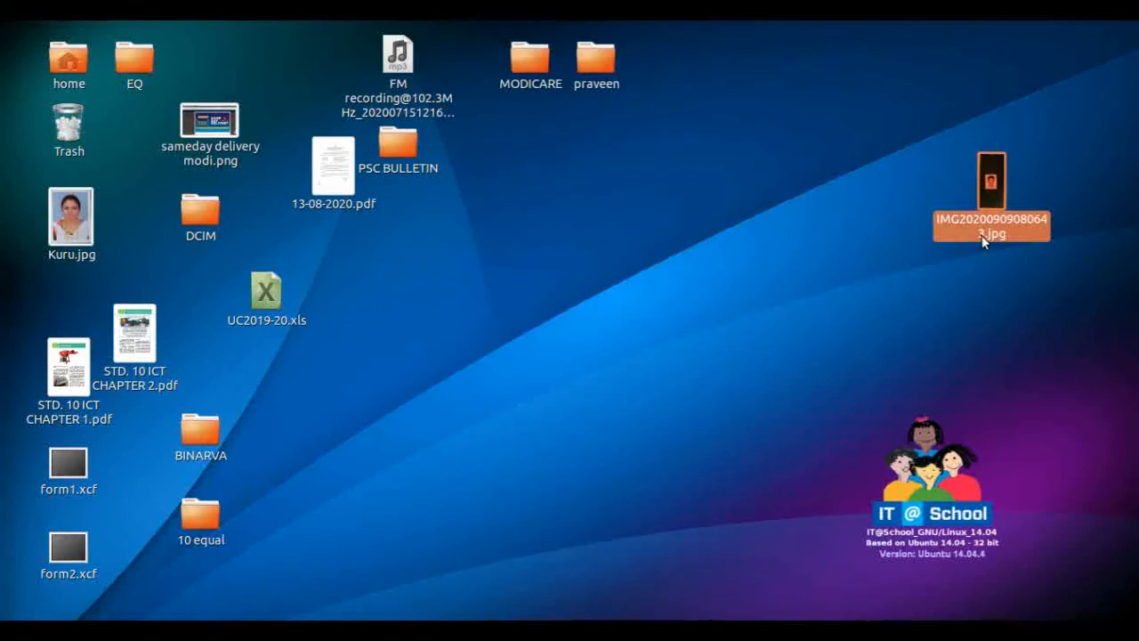
{"action": "left_click", "coordinate": [1036, 181]}
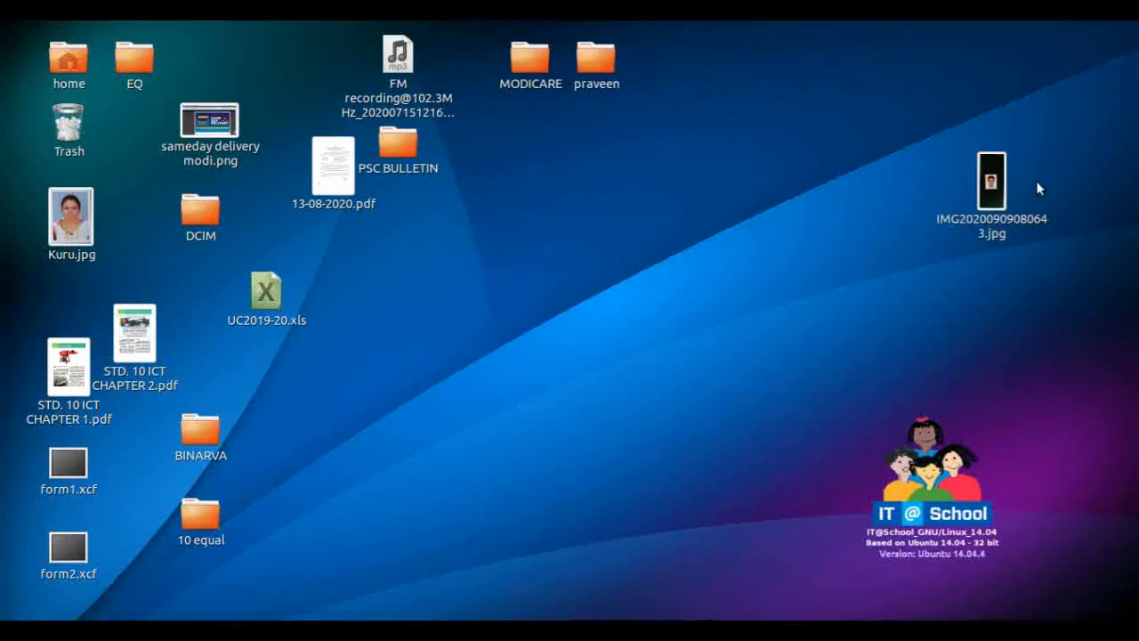
Open IMG20200909080643.jpg in GIMP Image Editor, accepting the RGB working space conversion.
{"action": "right_click", "coordinate": [987, 185]}
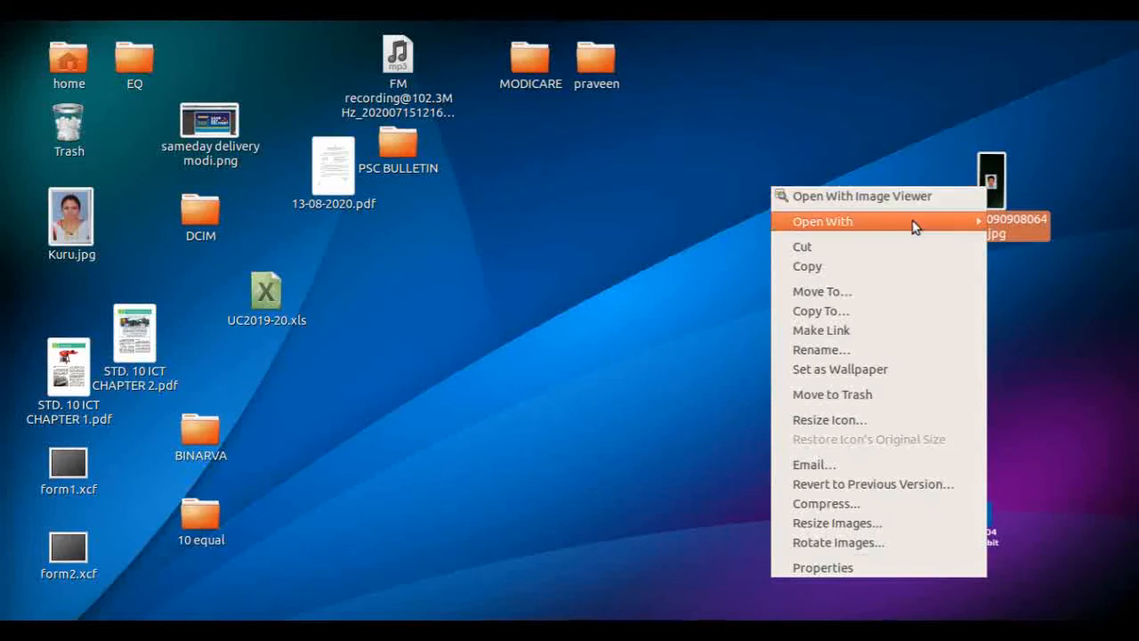
{"action": "mouse_move", "coordinate": [915, 227]}
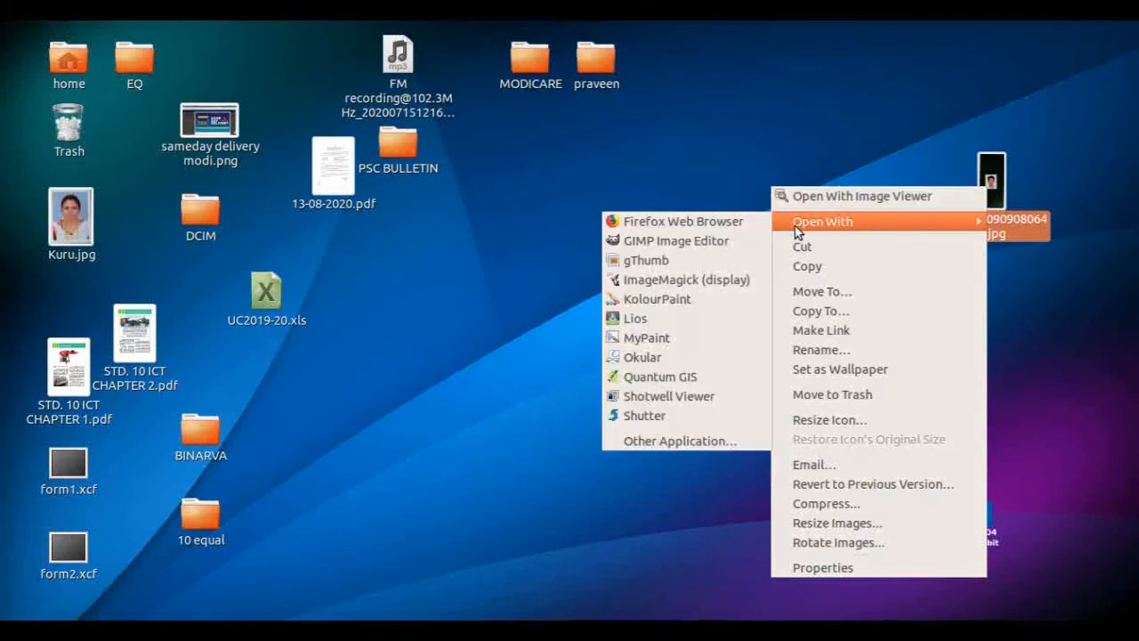
{"action": "left_click", "coordinate": [703, 248]}
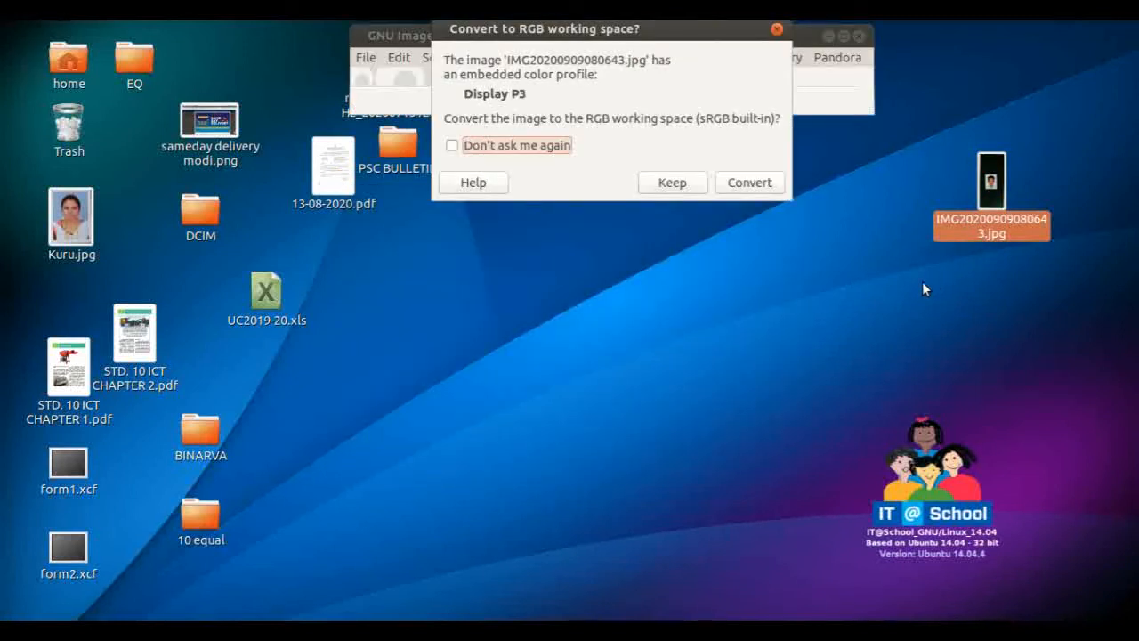
{"action": "left_click", "coordinate": [681, 185]}
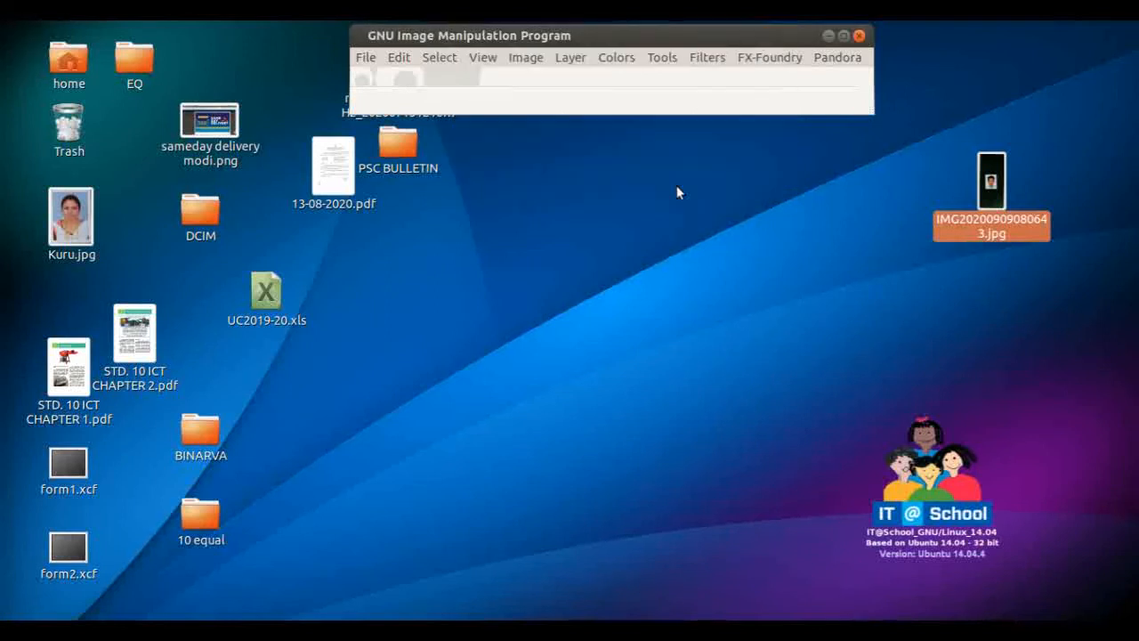
{"action": "left_click_drag", "start_coordinate": [709, 38], "coordinate": [678, 70]}
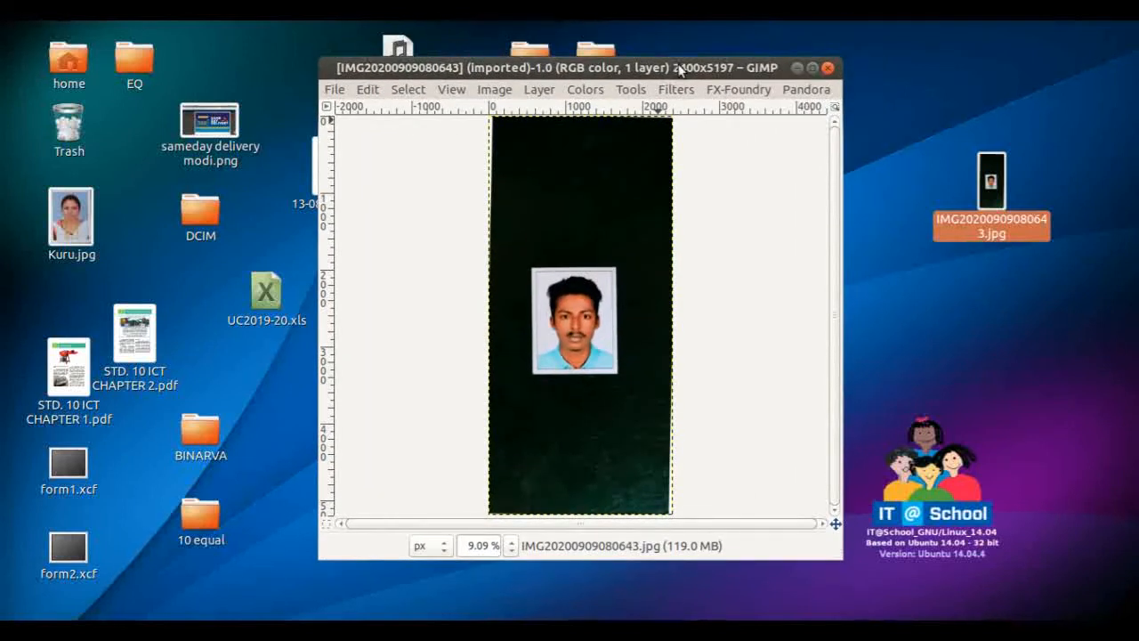
Maximize the image window and set the scale width to 14 percent.
{"action": "left_click", "coordinate": [811, 67]}
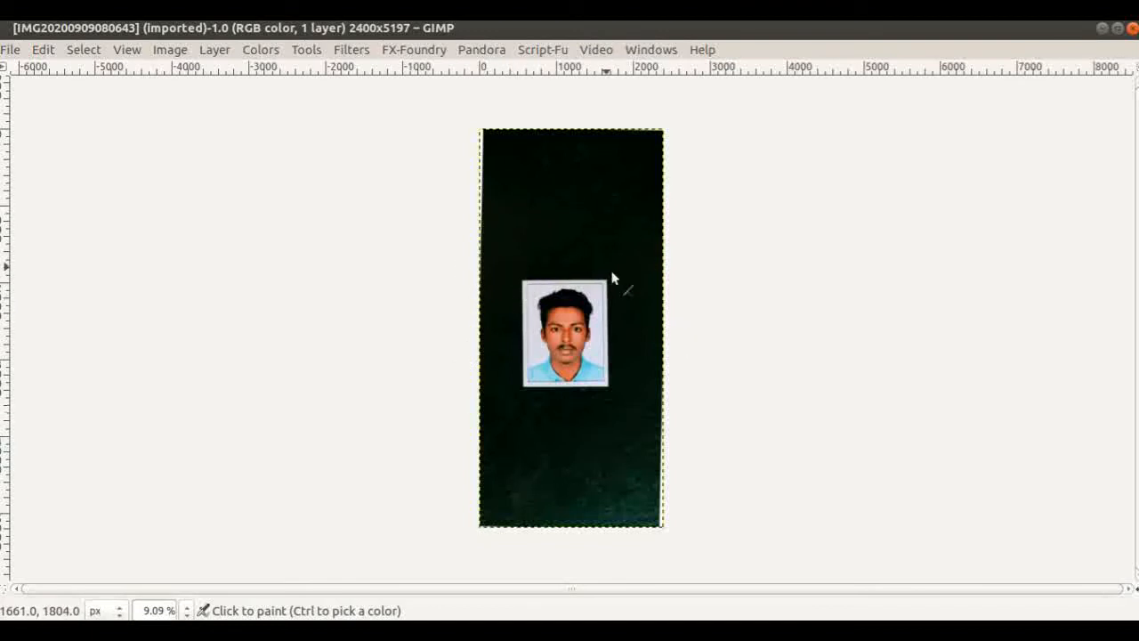
{"action": "left_click", "coordinate": [171, 52]}
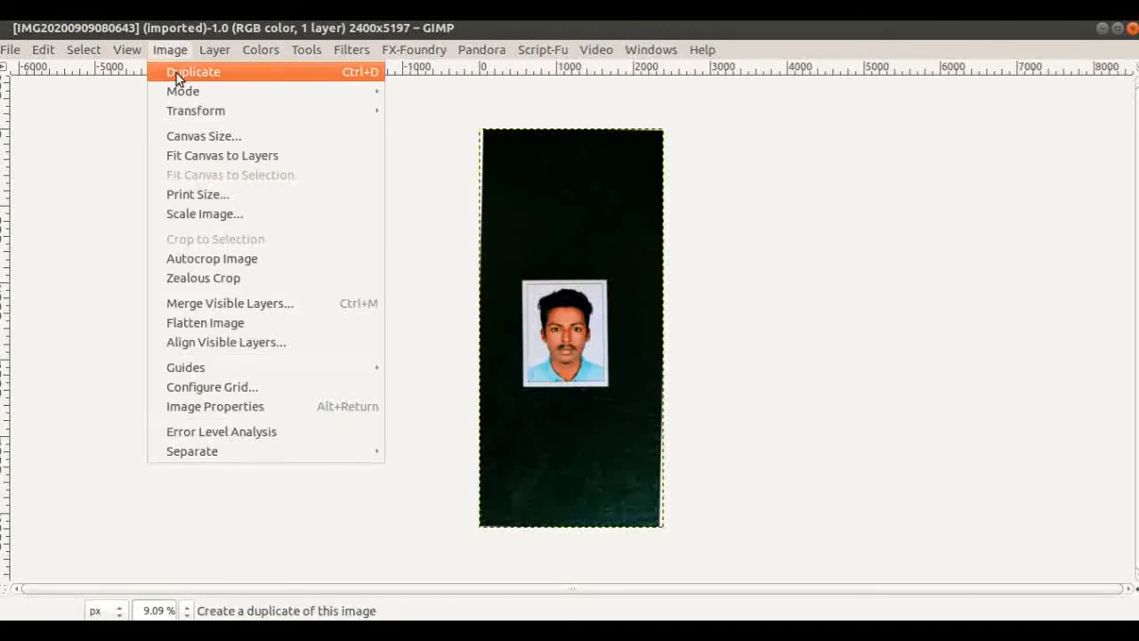
{"action": "left_click", "coordinate": [217, 212]}
{"action": "left_click_drag", "start_coordinate": [538, 202], "coordinate": [813, 163]}
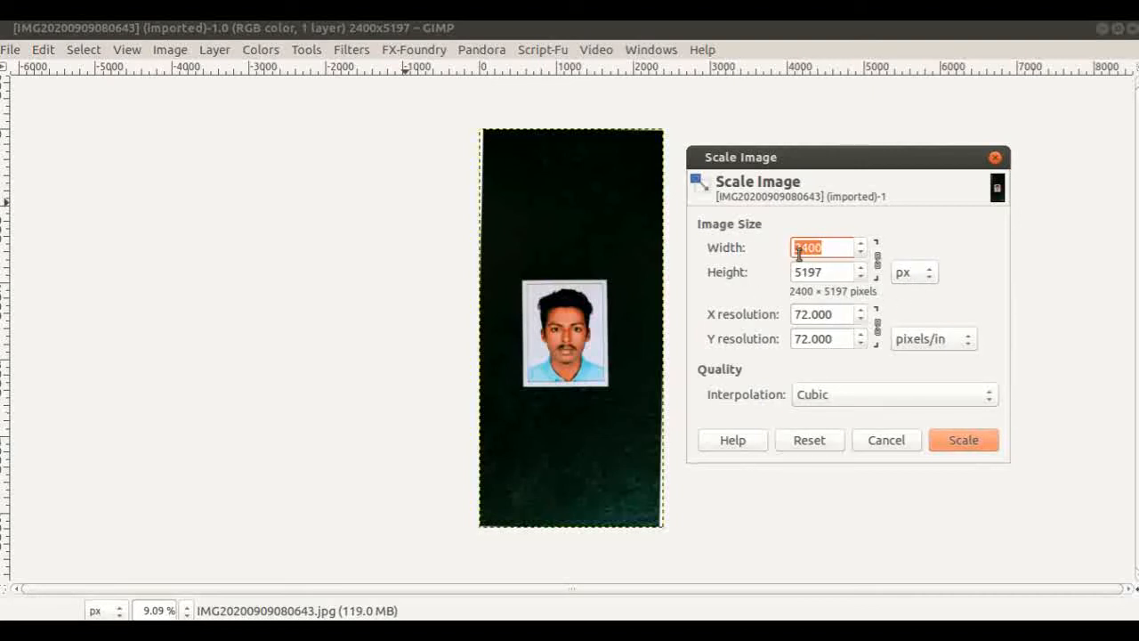
{"action": "left_click", "coordinate": [834, 271]}
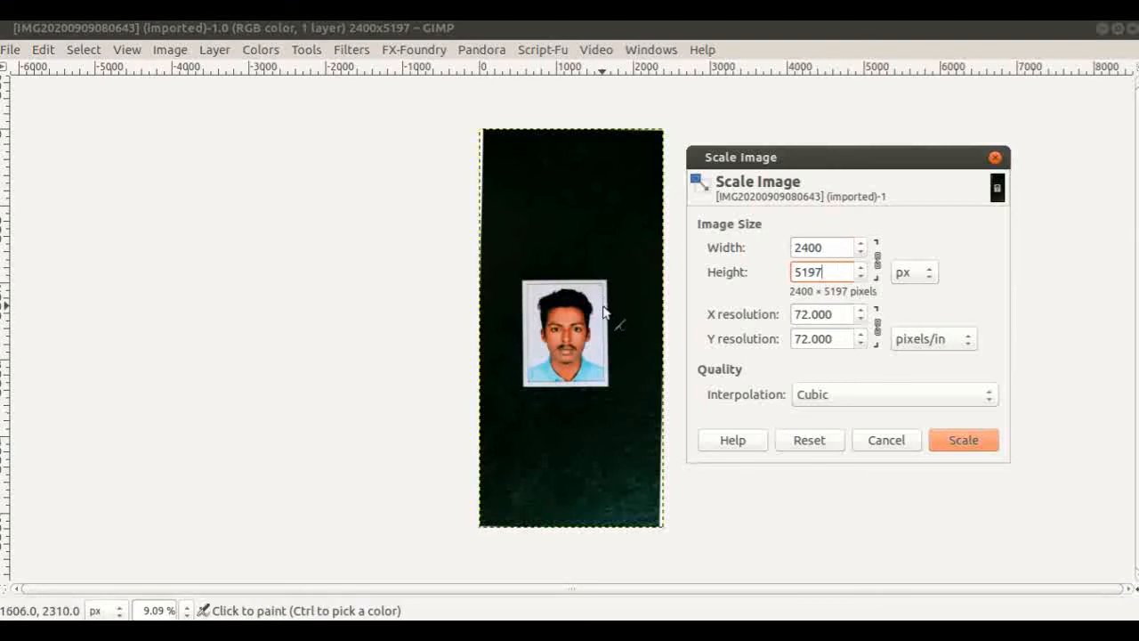
{"action": "left_click", "coordinate": [931, 276]}
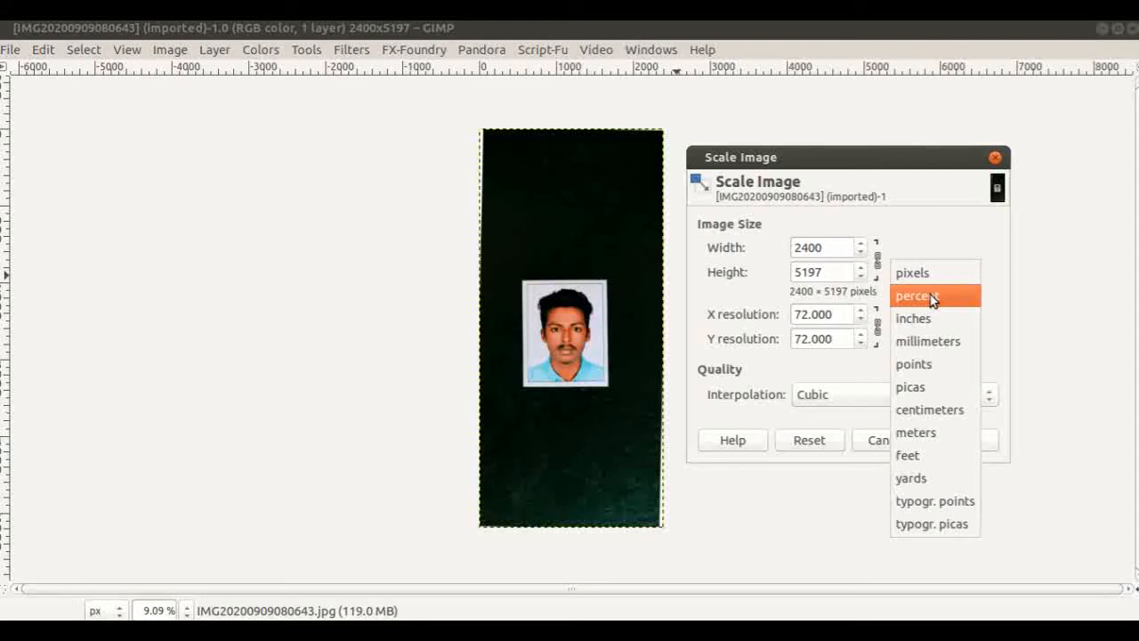
{"action": "left_click", "coordinate": [932, 296]}
{"action": "double_click", "coordinate": [797, 249]}
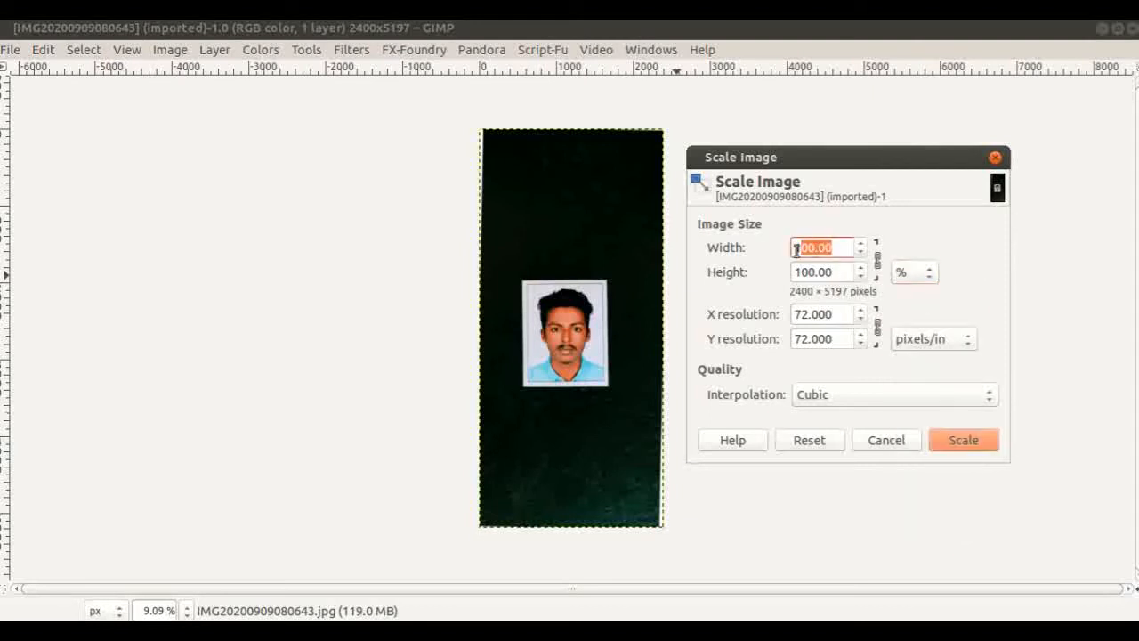
{"action": "type", "text": "14"}
{"action": "left_click", "coordinate": [836, 272]}
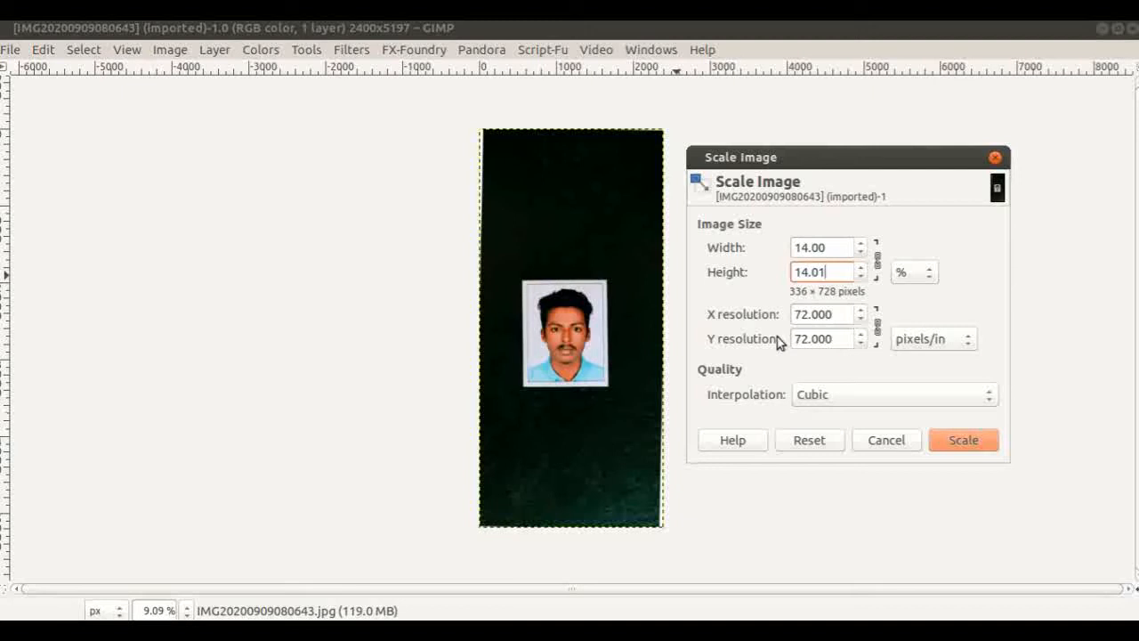
Set the X resolution to 100 pixels/in and apply the scaling to 336×728.
{"action": "left_click", "coordinate": [838, 313]}
{"action": "left_click_drag", "start_coordinate": [838, 313], "coordinate": [792, 317]}
{"action": "type", "text": "100"}
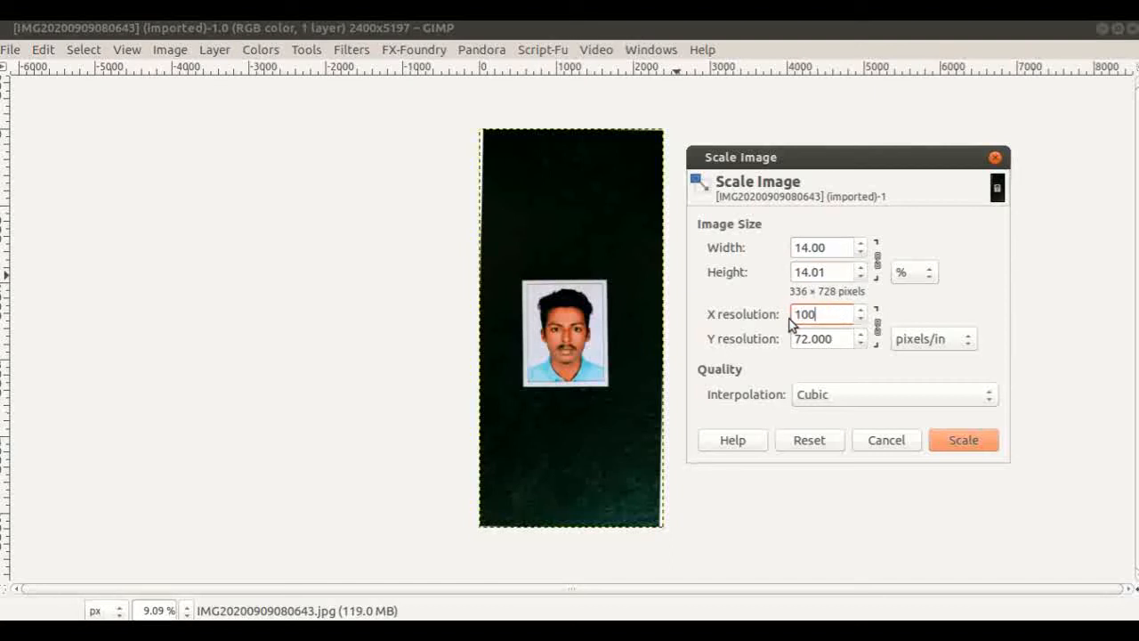
{"action": "left_click", "coordinate": [840, 340]}
{"action": "left_click", "coordinate": [961, 442]}
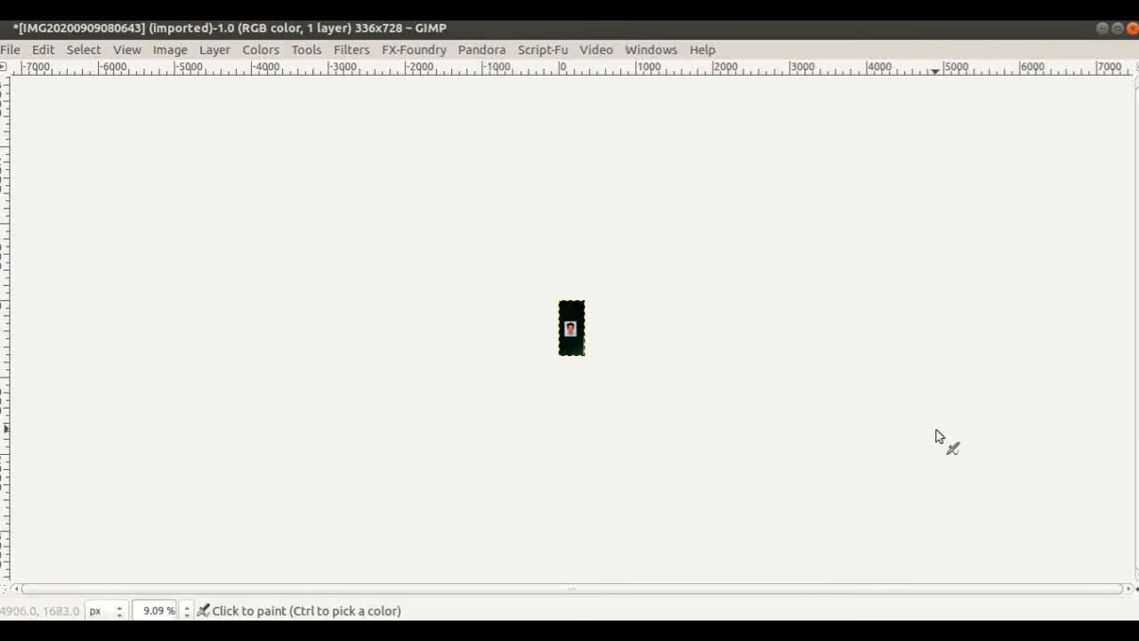
Zoom in on the scaled photo to a readable size.
{"action": "key", "text": "o"}
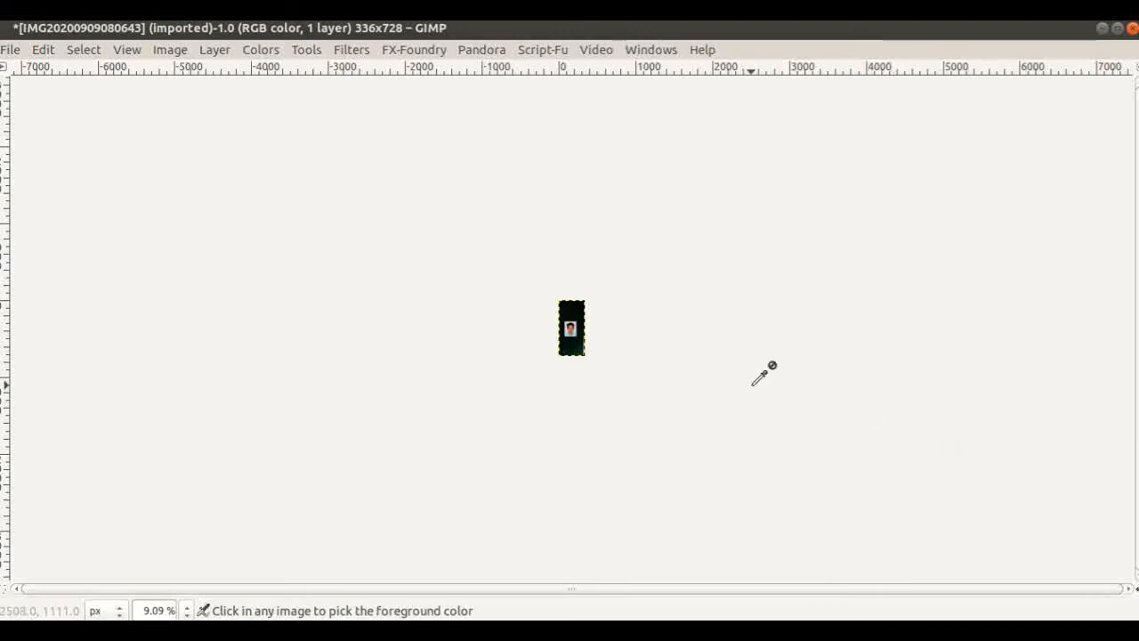
{"action": "scroll", "coordinate": [753, 384], "scroll_direction": "up", "scroll_amount": 5, "text": "ctrl"}
{"action": "scroll", "coordinate": [752, 384], "scroll_direction": "up", "scroll_amount": 1, "text": "ctrl"}
{"action": "scroll", "coordinate": [752, 385], "scroll_direction": "up", "scroll_amount": 1, "text": "ctrl"}
{"action": "scroll", "coordinate": [752, 385], "scroll_direction": "down", "scroll_amount": 1, "text": "ctrl"}
{"action": "key", "text": "p"}
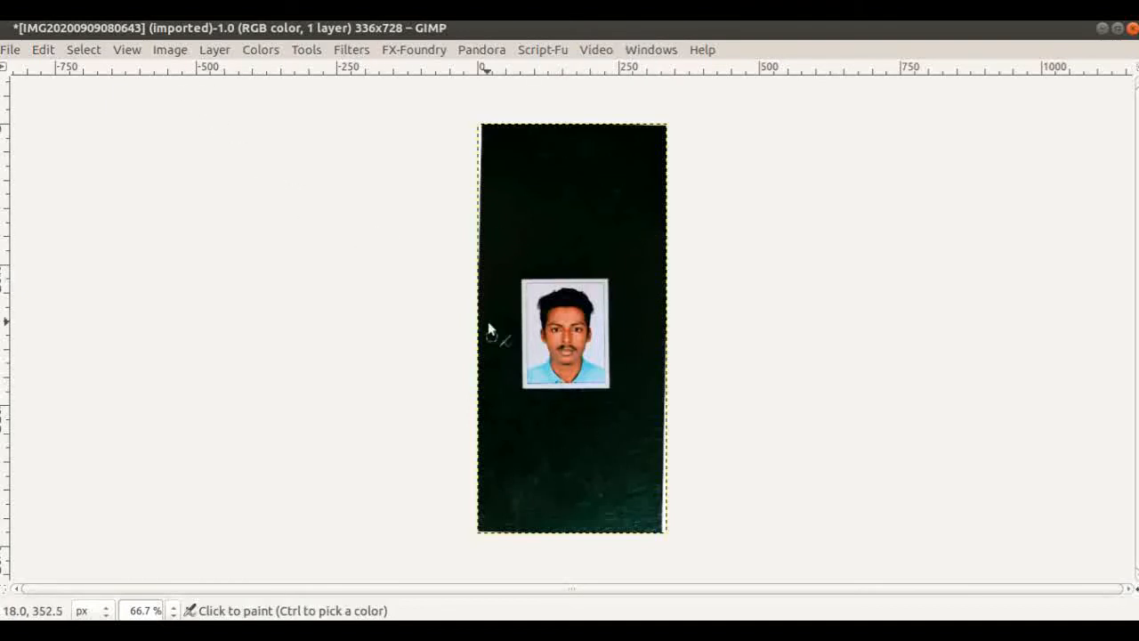
Check in Scale Image that the photo measures 336×728 pixels, then cancel.
{"action": "left_click", "coordinate": [170, 51]}
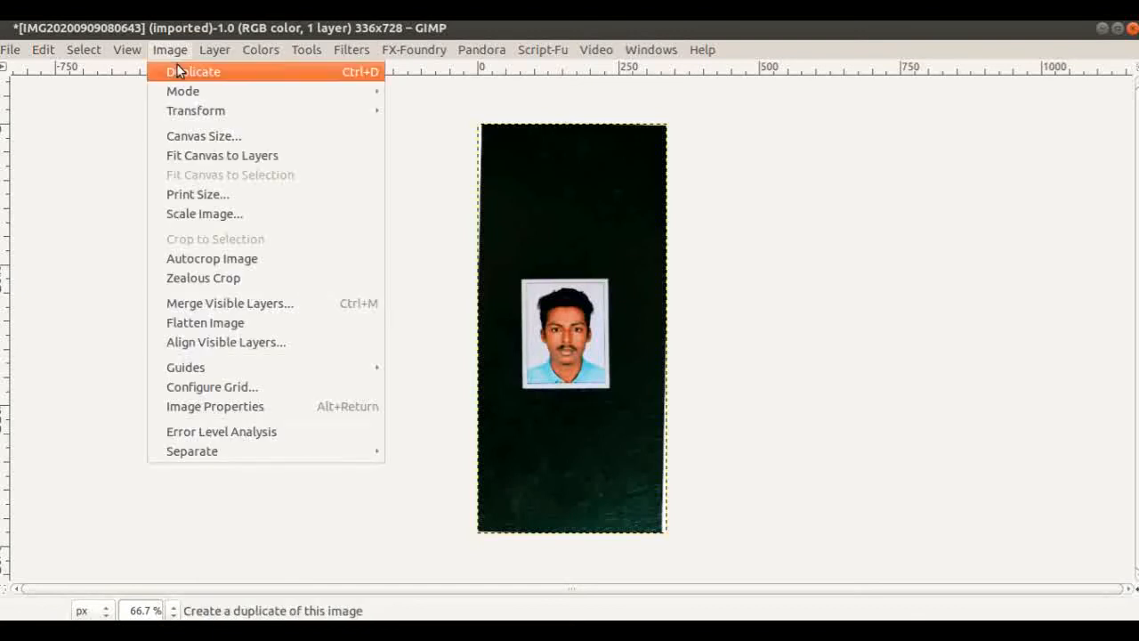
{"action": "left_click", "coordinate": [217, 213]}
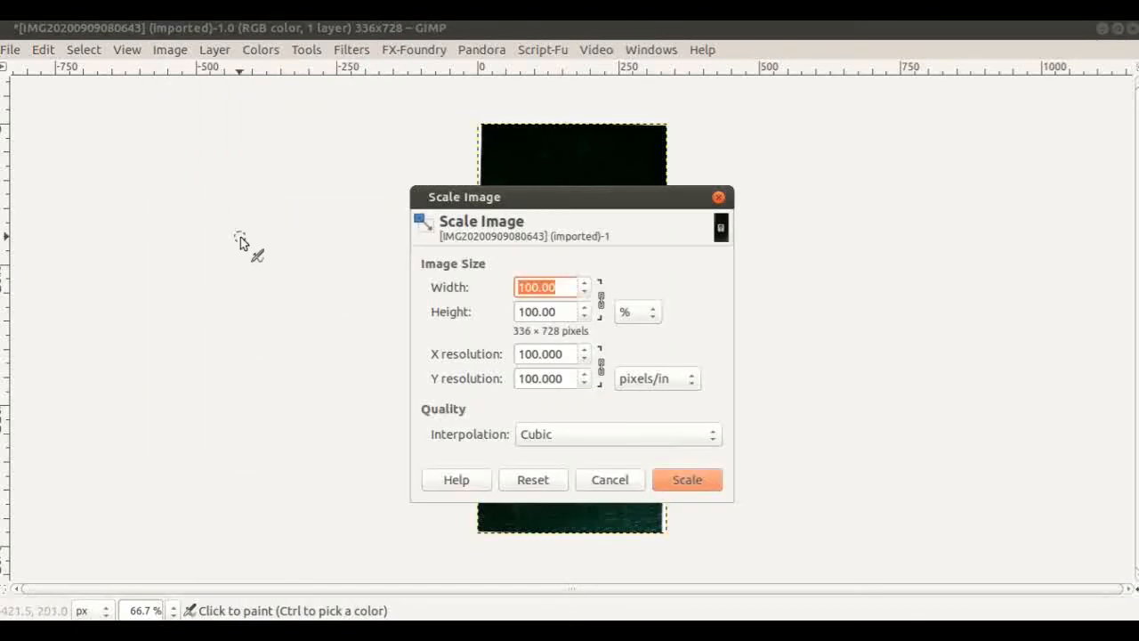
{"action": "left_click_drag", "start_coordinate": [519, 199], "coordinate": [270, 193]}
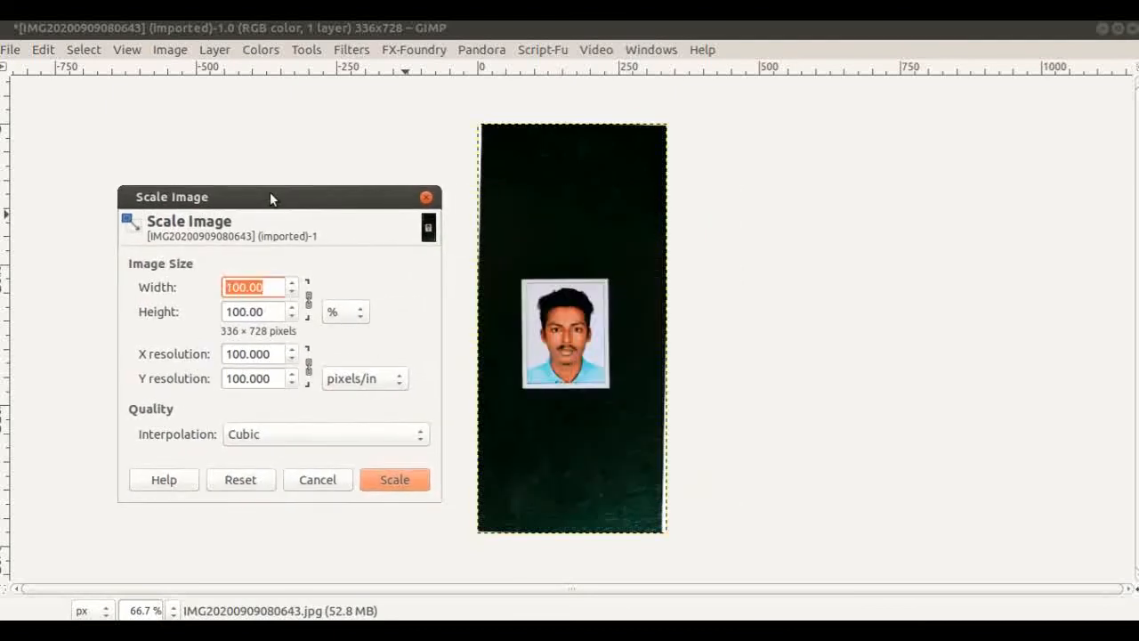
{"action": "left_click", "coordinate": [359, 317]}
{"action": "left_click", "coordinate": [357, 295]}
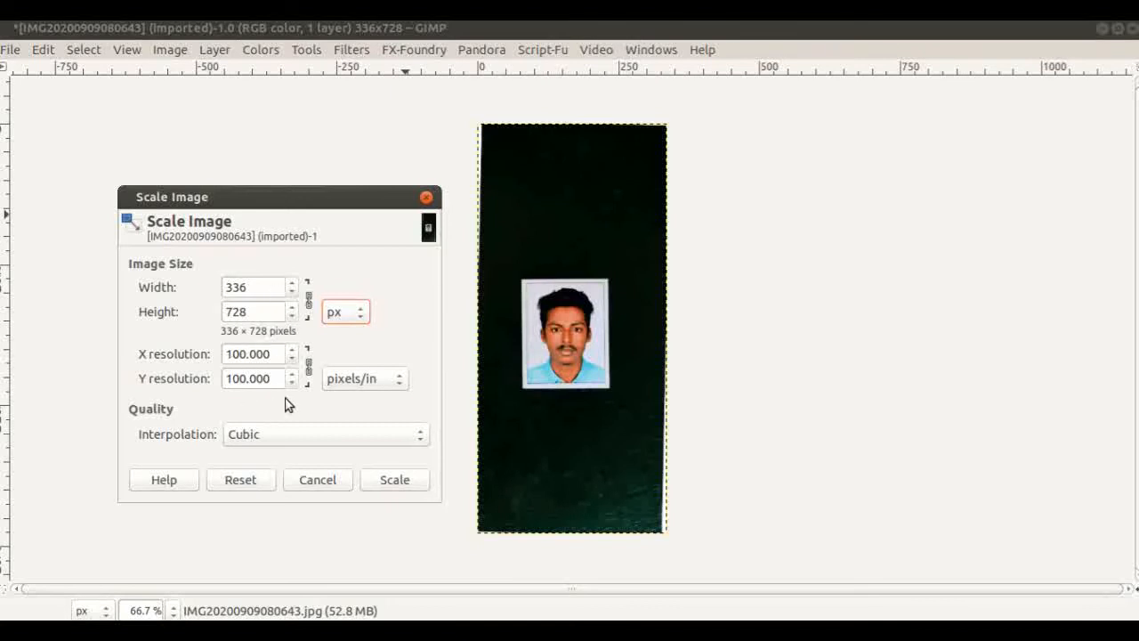
{"action": "left_click", "coordinate": [326, 484]}
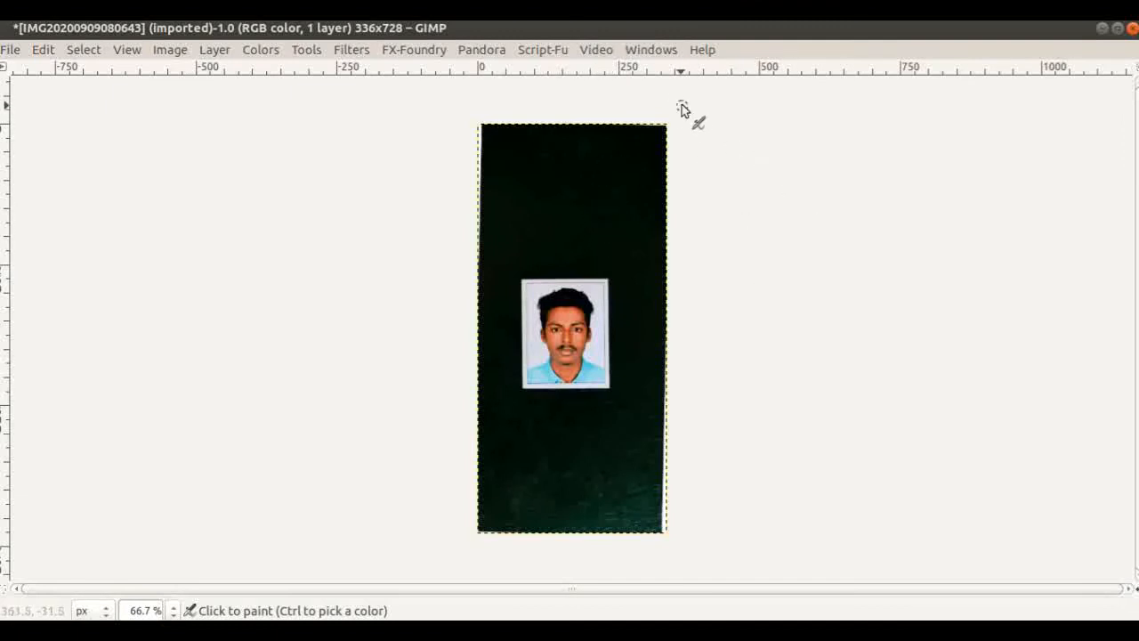
Add a new Toolbox on the right side, widen it, and select the Crop tool.
{"action": "left_click", "coordinate": [653, 52]}
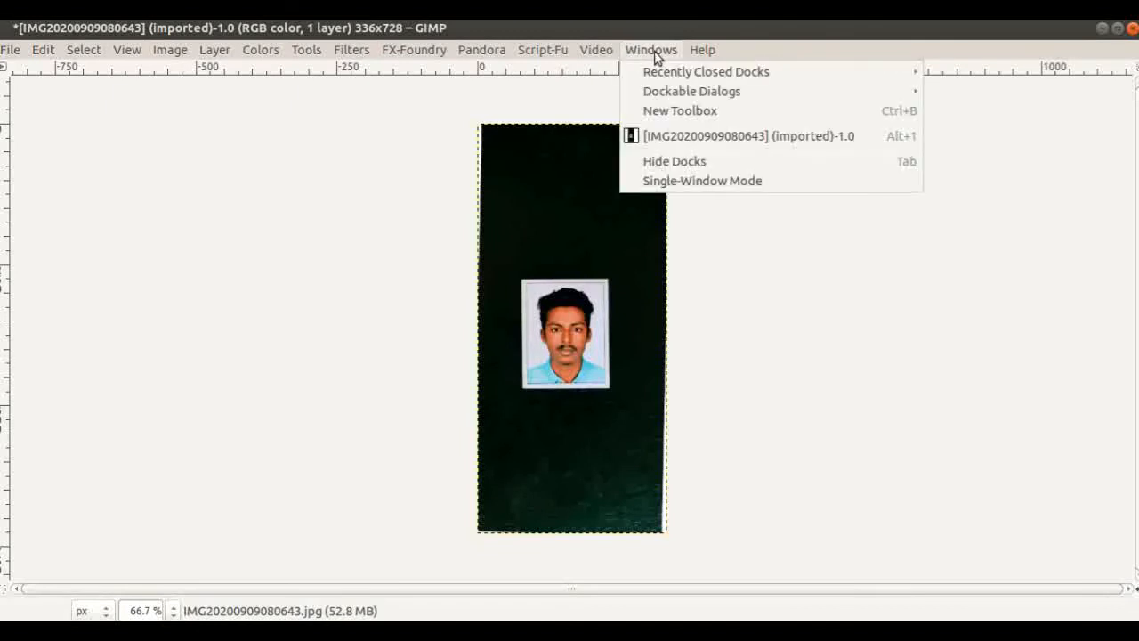
{"action": "mouse_move", "coordinate": [678, 94]}
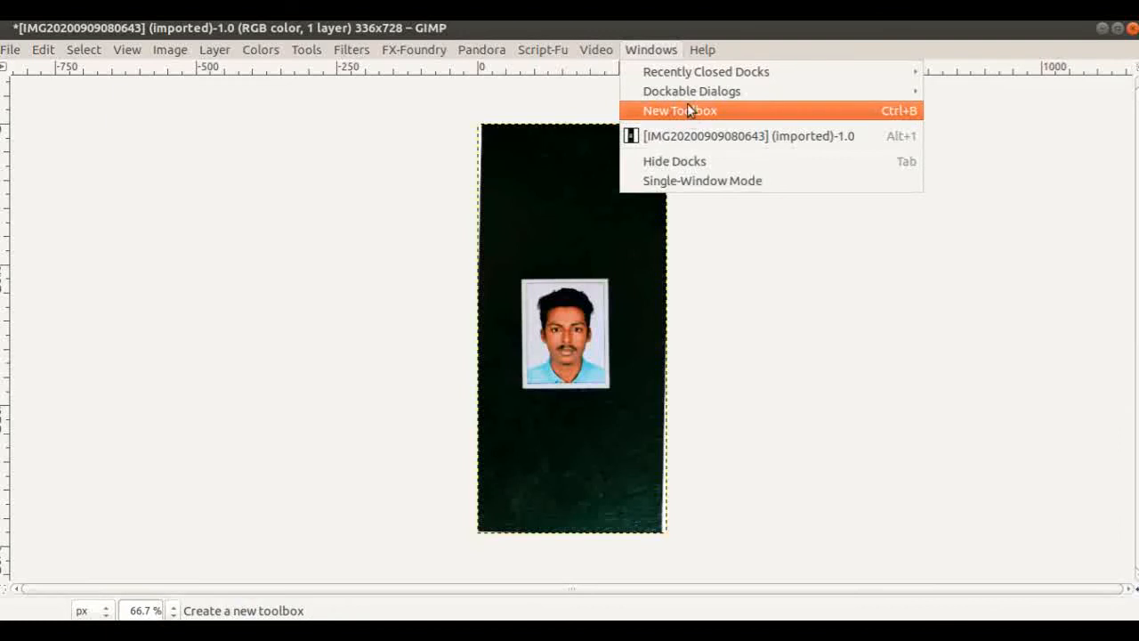
{"action": "left_click", "coordinate": [686, 114]}
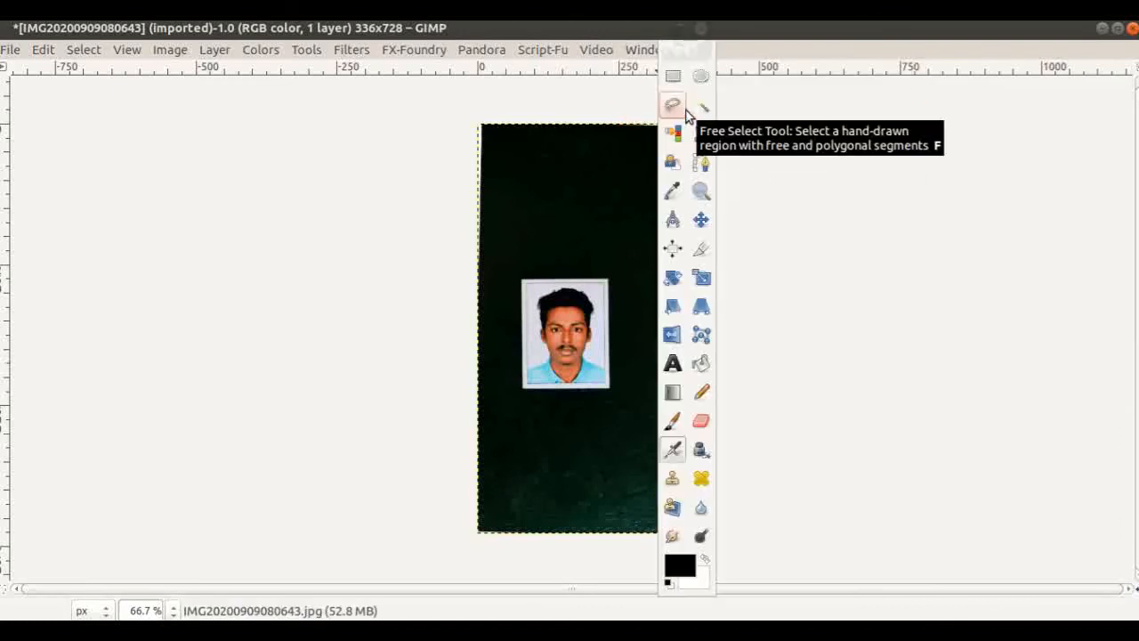
{"action": "left_click_drag", "start_coordinate": [676, 36], "coordinate": [933, 71]}
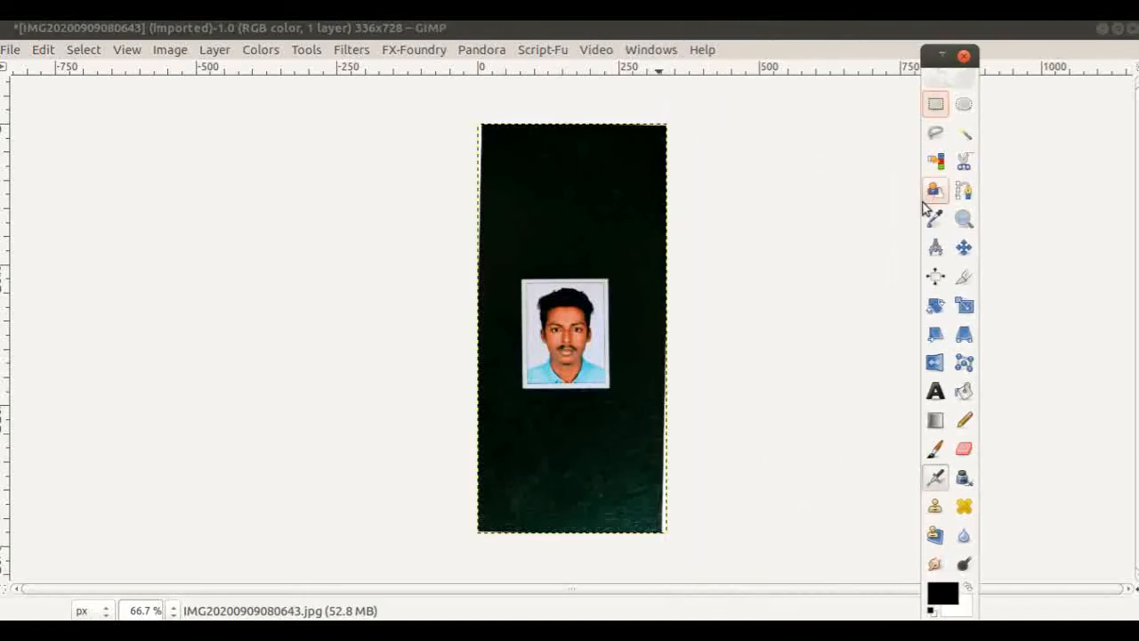
{"action": "left_click_drag", "start_coordinate": [922, 211], "coordinate": [820, 220]}
{"action": "mouse_move", "coordinate": [902, 81]}
{"action": "left_mouse_down"}
{"action": "mouse_move", "coordinate": [926, 61]}
{"action": "mouse_move", "coordinate": [916, 74]}
{"action": "left_mouse_up"}
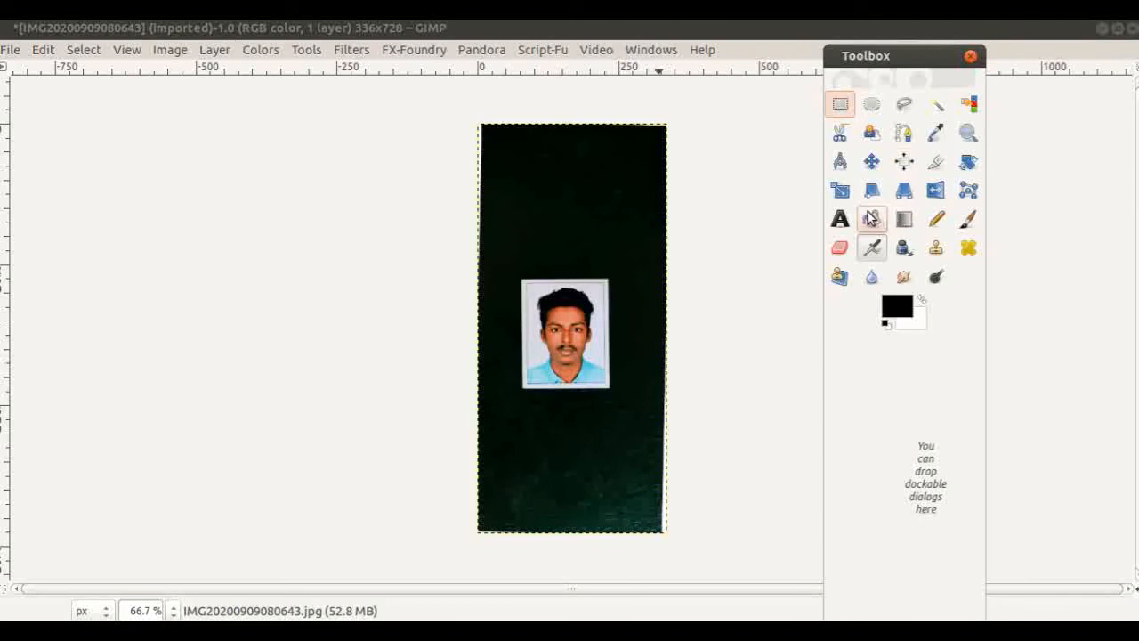
{"action": "left_click", "coordinate": [937, 167]}
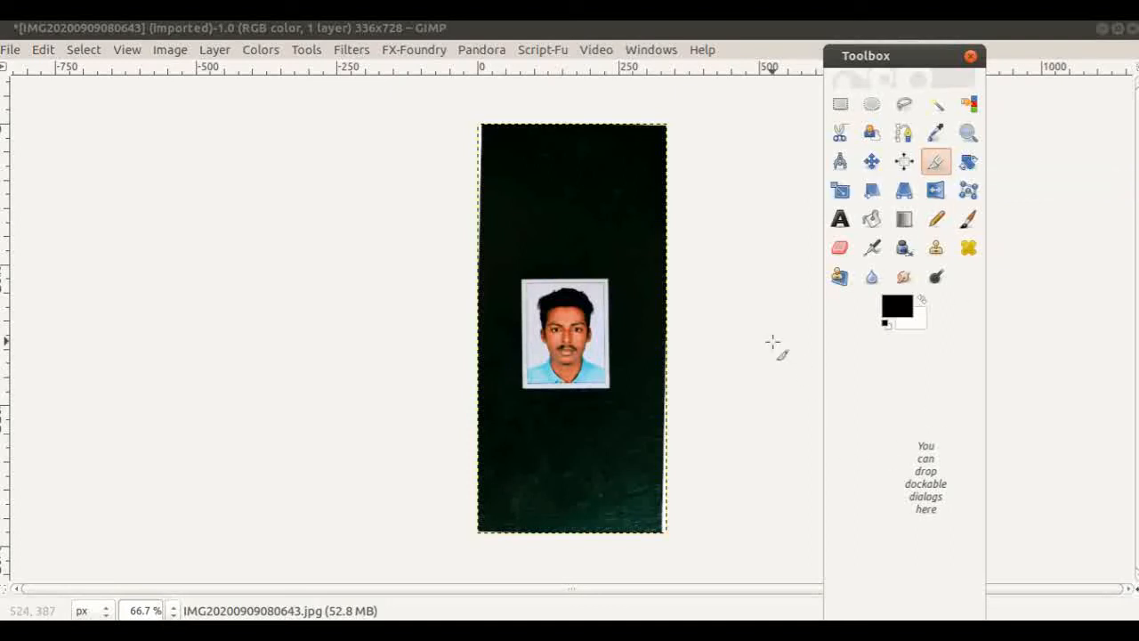
Show the crop tool's Tool Options as a floating window beside the photo.
{"action": "left_click", "coordinate": [651, 51]}
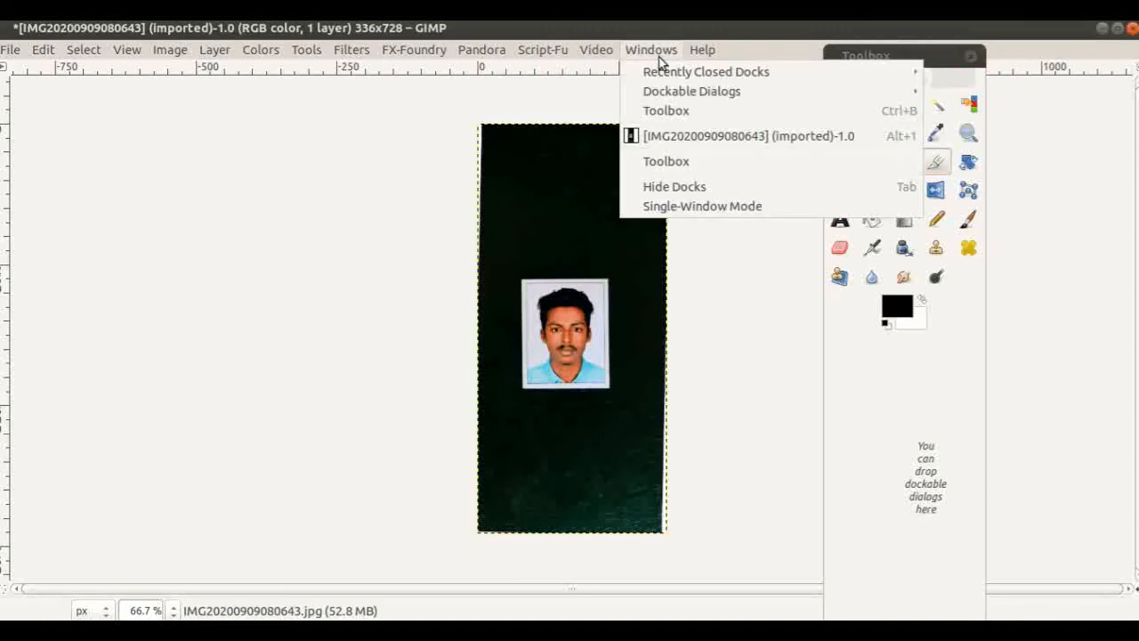
{"action": "mouse_move", "coordinate": [683, 94]}
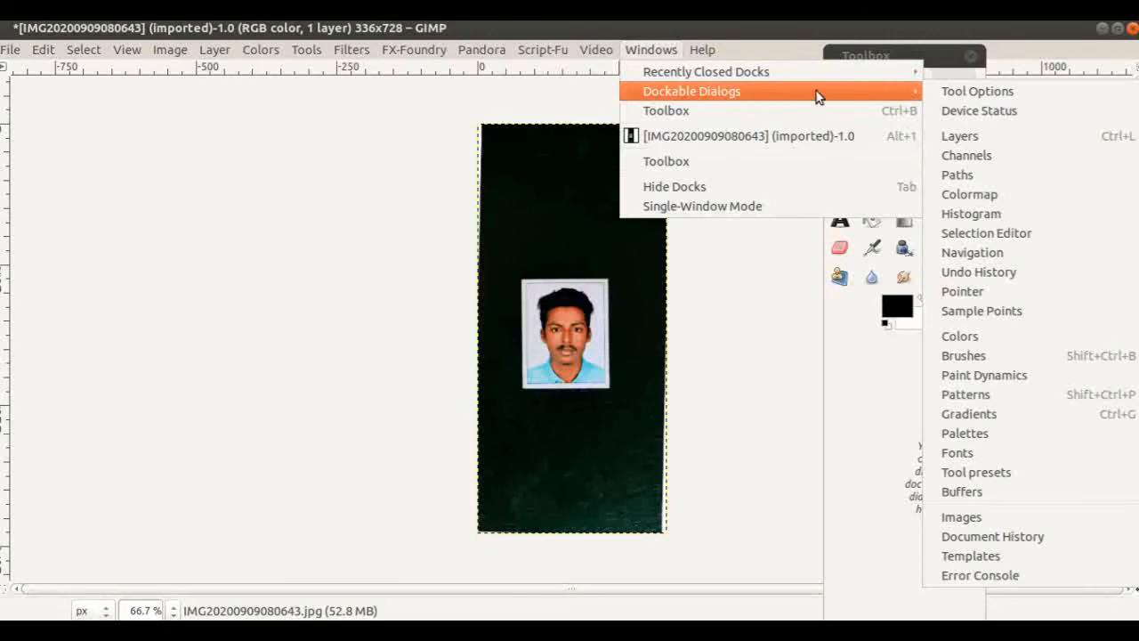
{"action": "left_click", "coordinate": [987, 92]}
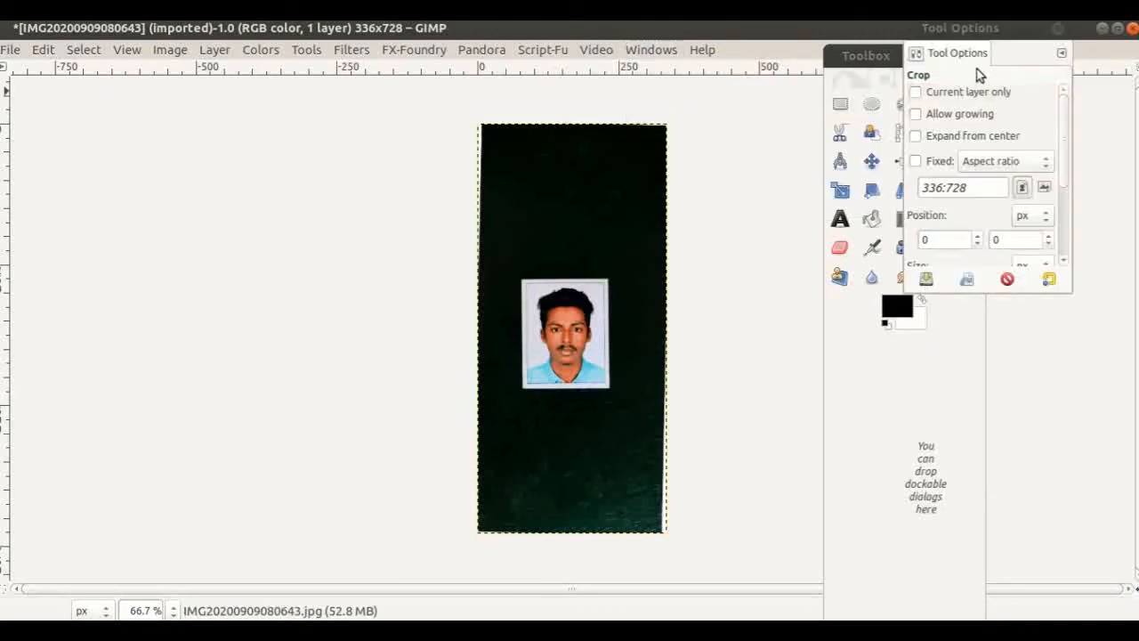
{"action": "left_click_drag", "start_coordinate": [980, 31], "coordinate": [348, 300]}
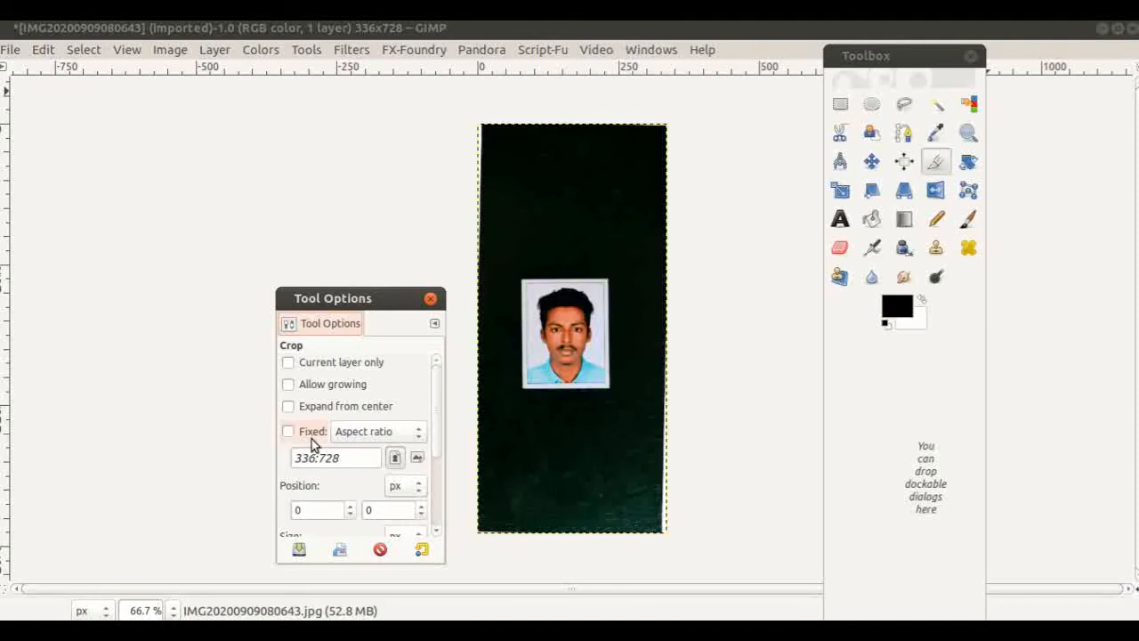
Set the crop to Fixed Size and enter 150x200 pixels.
{"action": "left_click", "coordinate": [287, 433]}
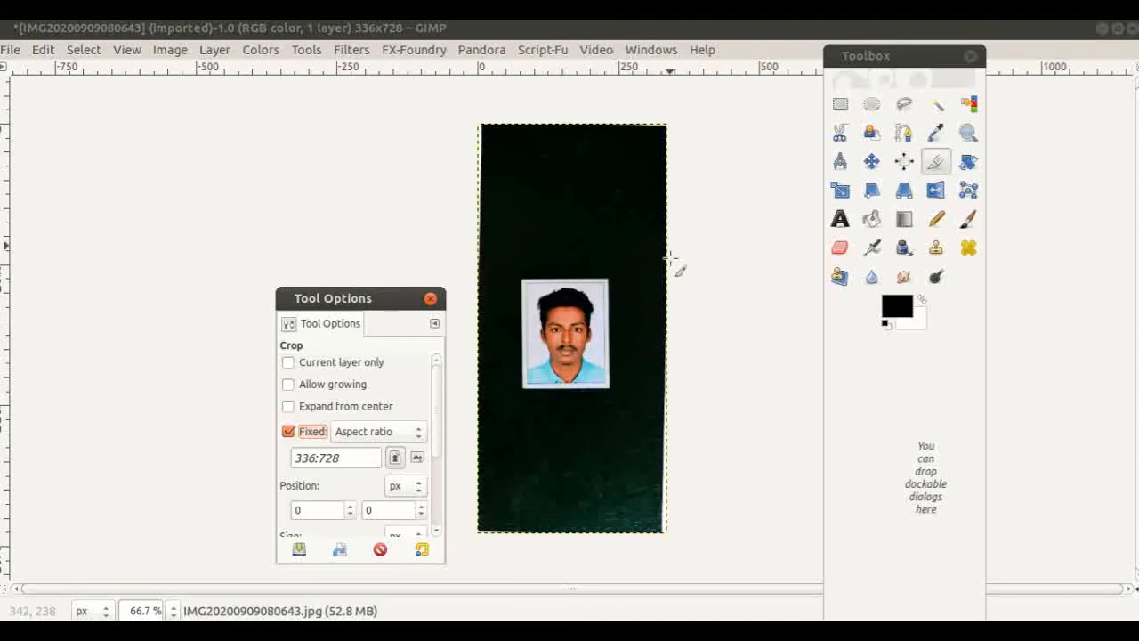
{"action": "left_click", "coordinate": [419, 434]}
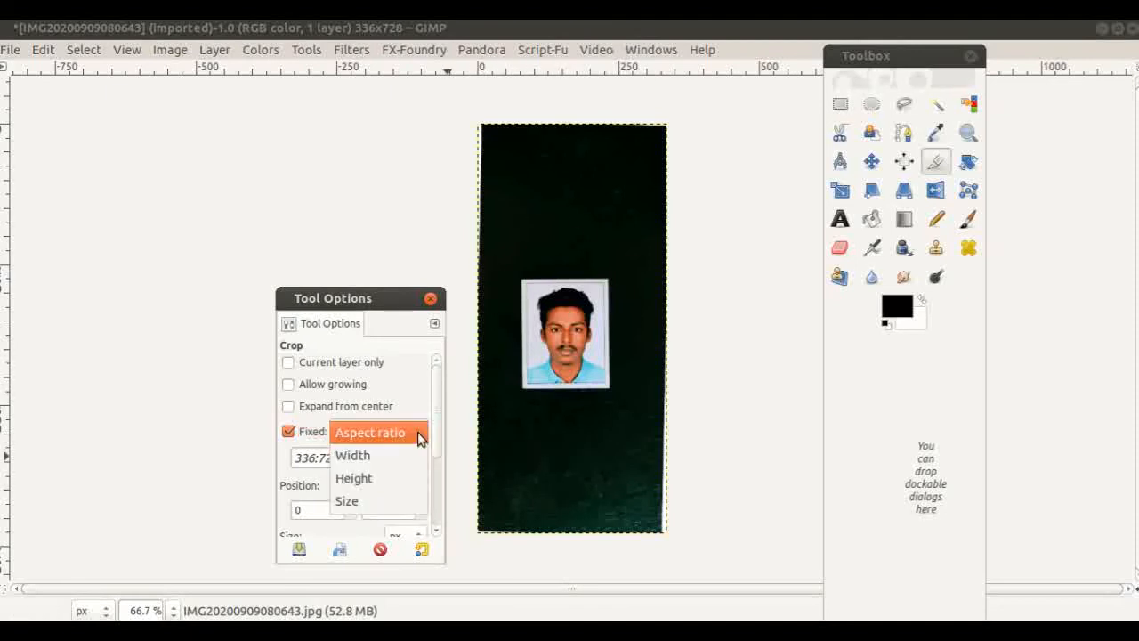
{"action": "left_click", "coordinate": [393, 495]}
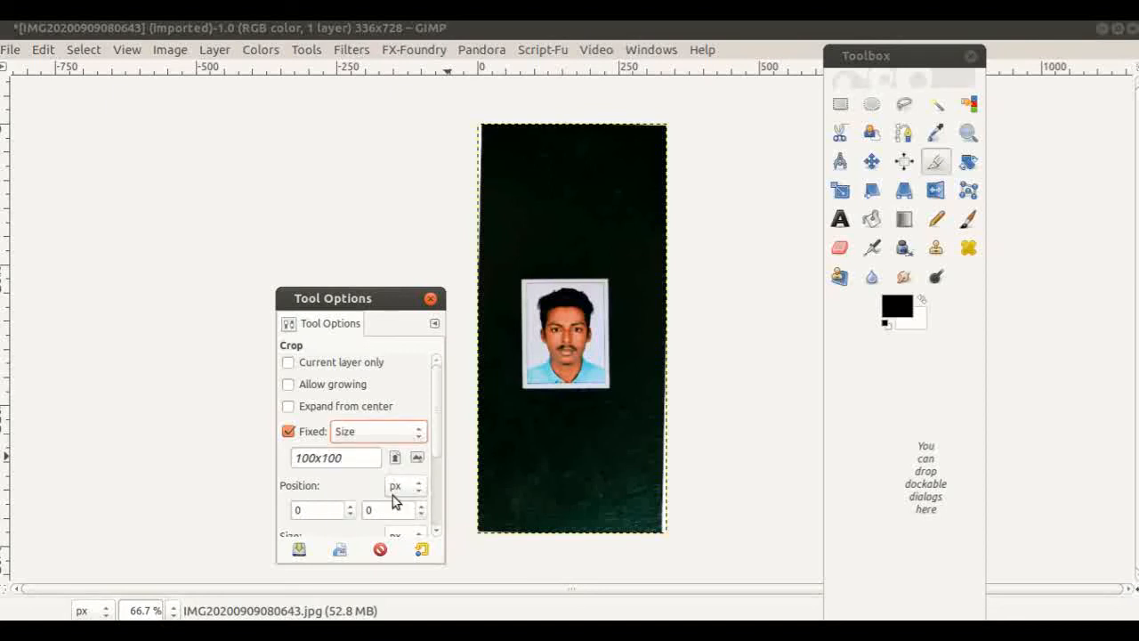
{"action": "left_click", "coordinate": [347, 456]}
{"action": "left_click_drag", "start_coordinate": [353, 458], "coordinate": [286, 456]}
{"action": "type", "text": "150x200"}
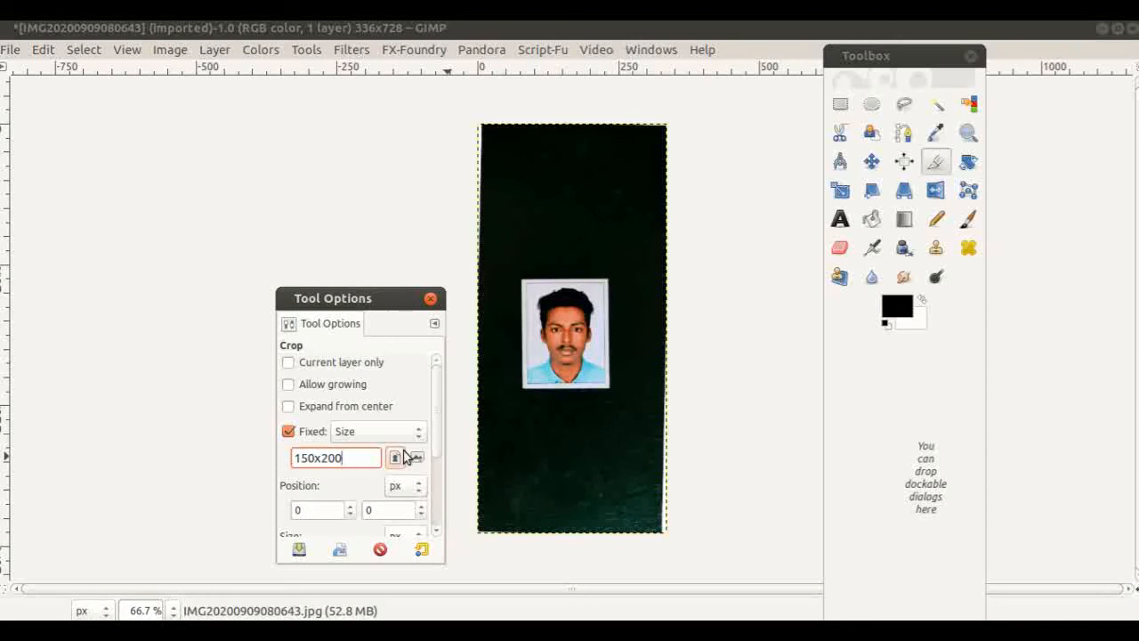
Place the 150x200 crop frame over the portrait and crop to it.
{"action": "left_click", "coordinate": [564, 331]}
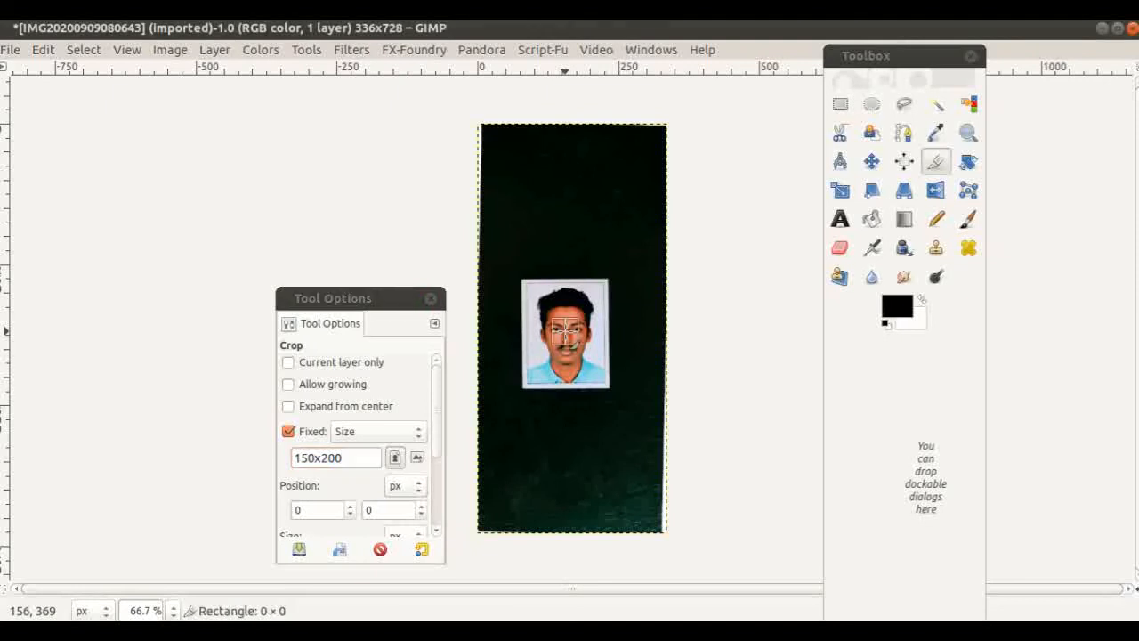
{"action": "left_click", "coordinate": [569, 336]}
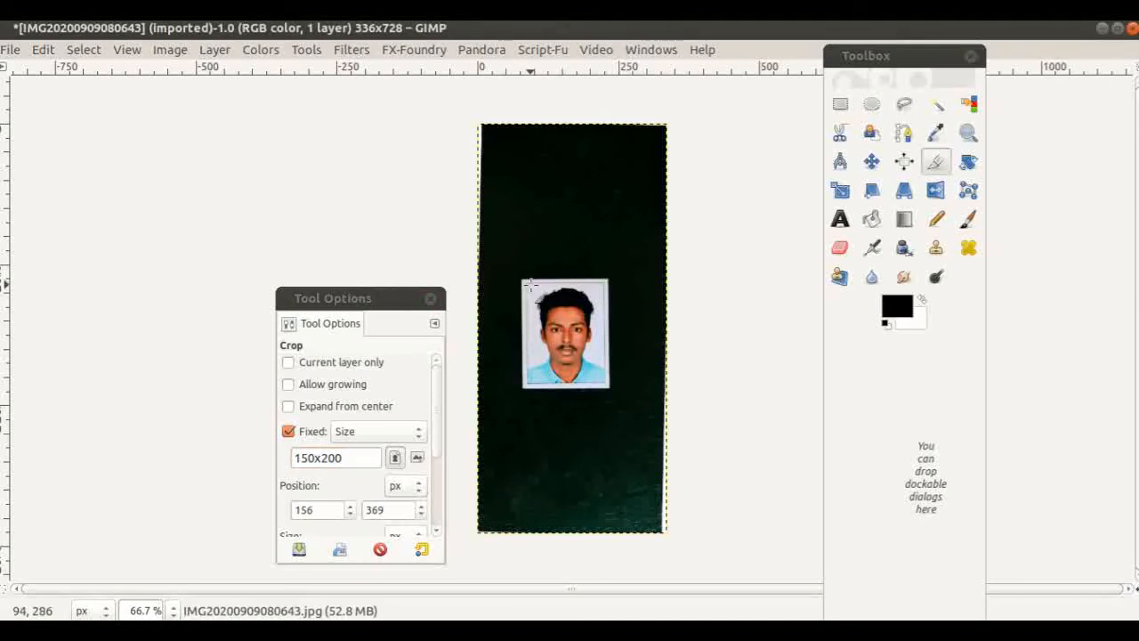
{"action": "left_click_drag", "start_coordinate": [524, 286], "coordinate": [572, 335]}
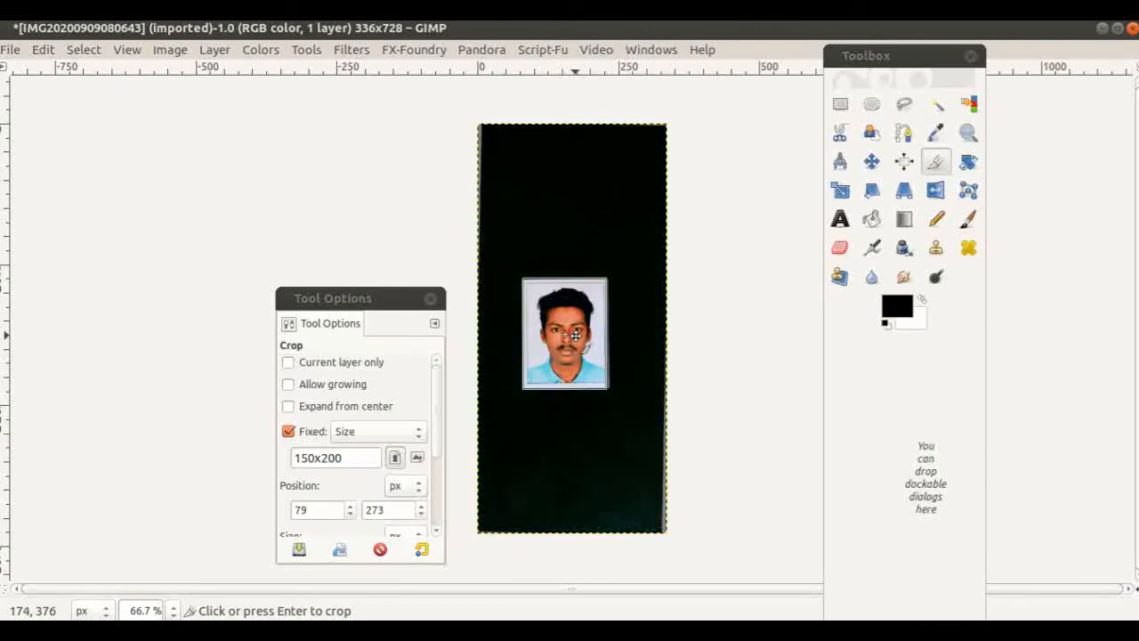
{"action": "left_click", "coordinate": [576, 334]}
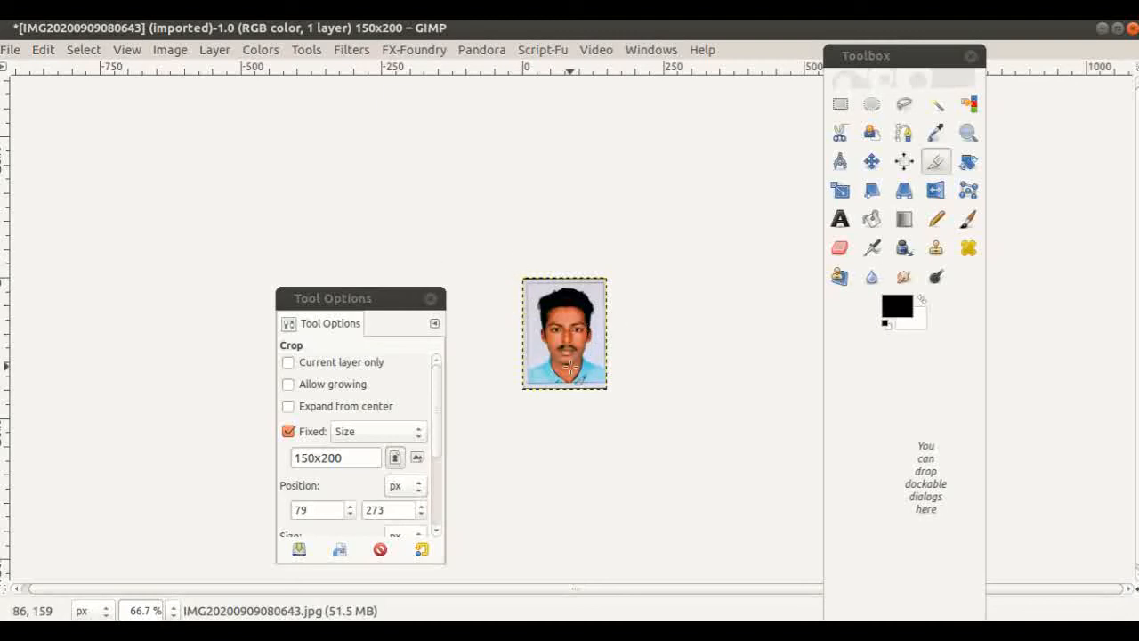
Verify the image is 150×200 pixels in Scale Image, cancel, and close Tool Options.
{"action": "left_click", "coordinate": [169, 50]}
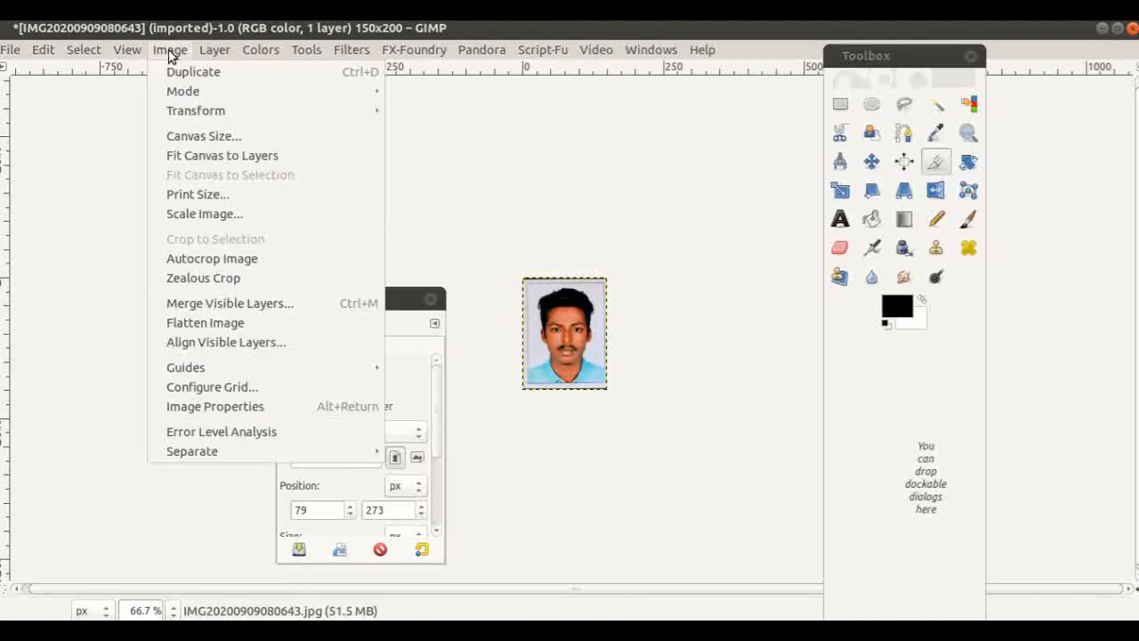
{"action": "left_click", "coordinate": [198, 212]}
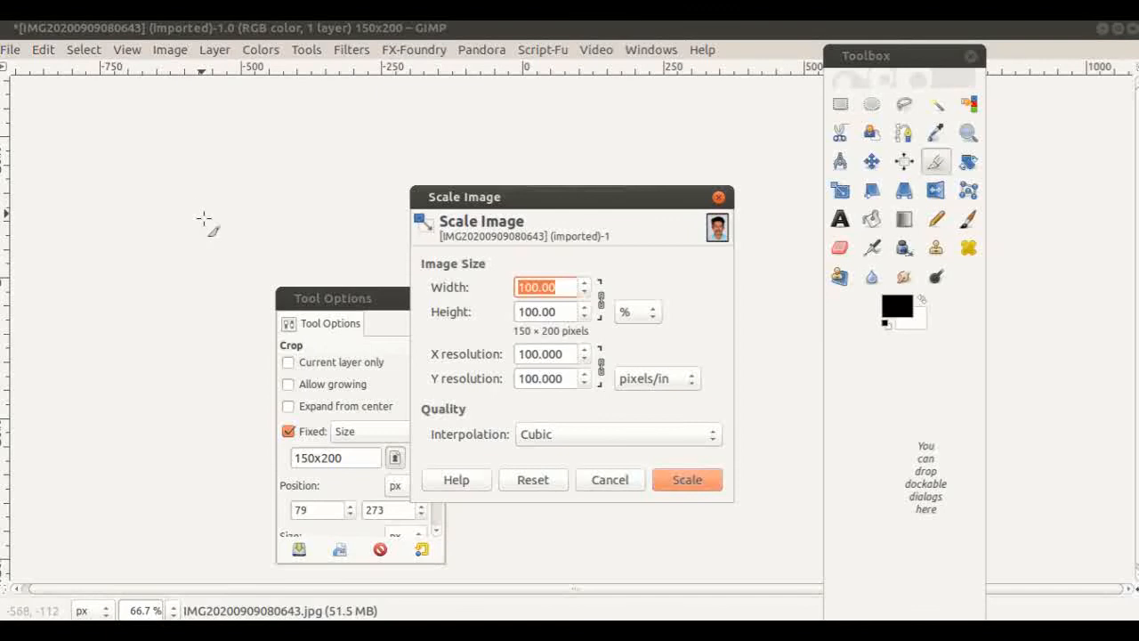
{"action": "left_click", "coordinate": [654, 313]}
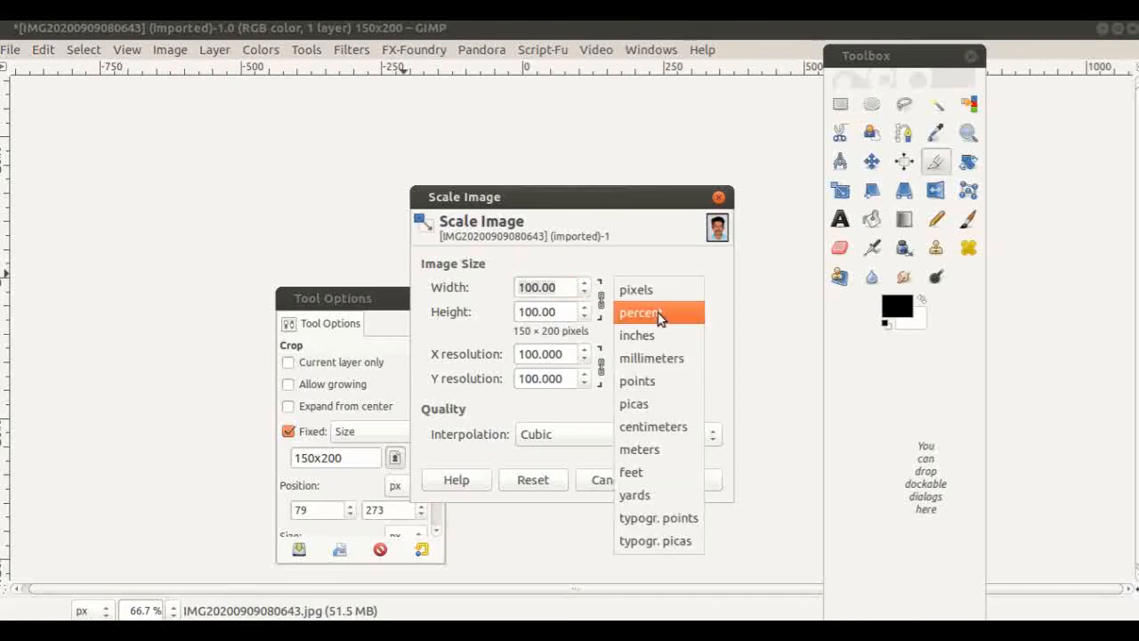
{"action": "left_click", "coordinate": [652, 292]}
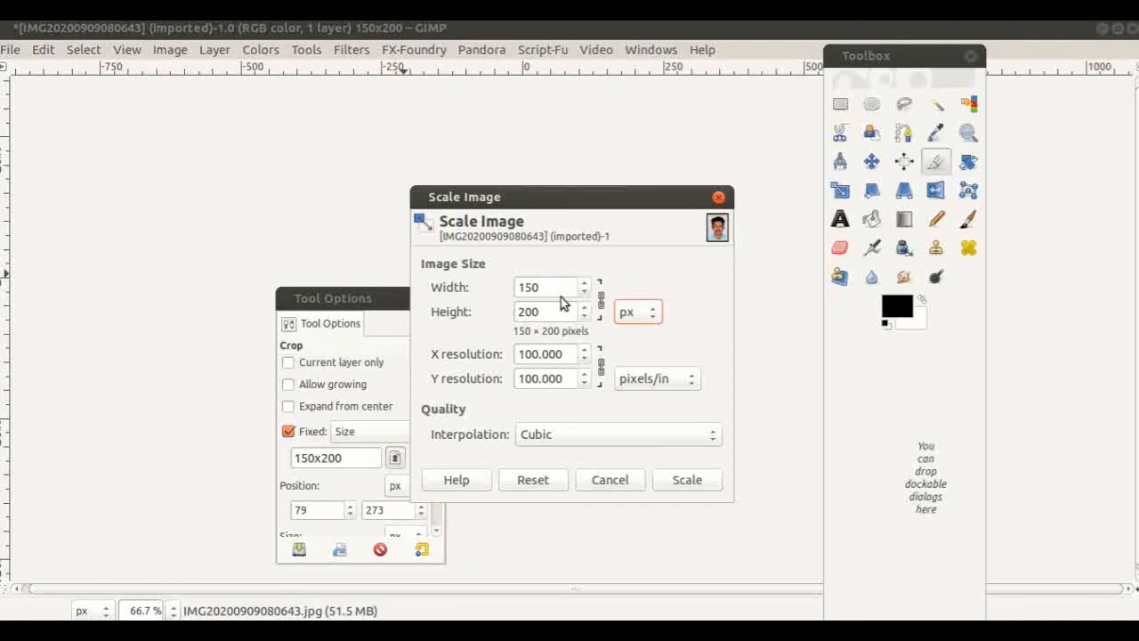
{"action": "left_click_drag", "start_coordinate": [577, 212], "coordinate": [774, 153]}
{"action": "left_click", "coordinate": [806, 419]}
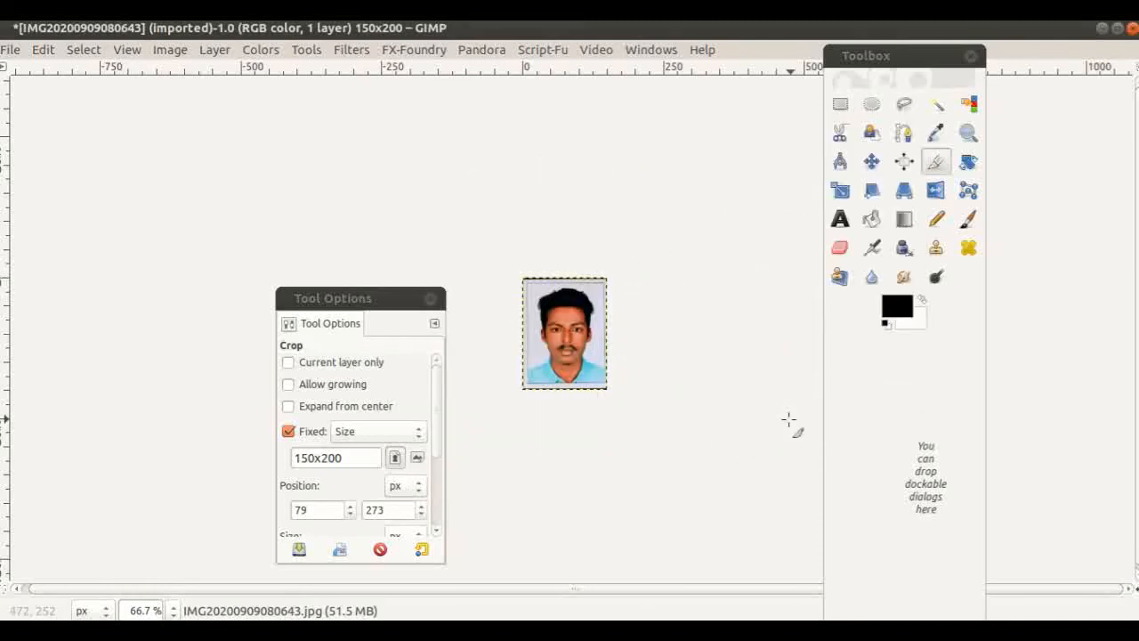
{"action": "left_click", "coordinate": [431, 298]}
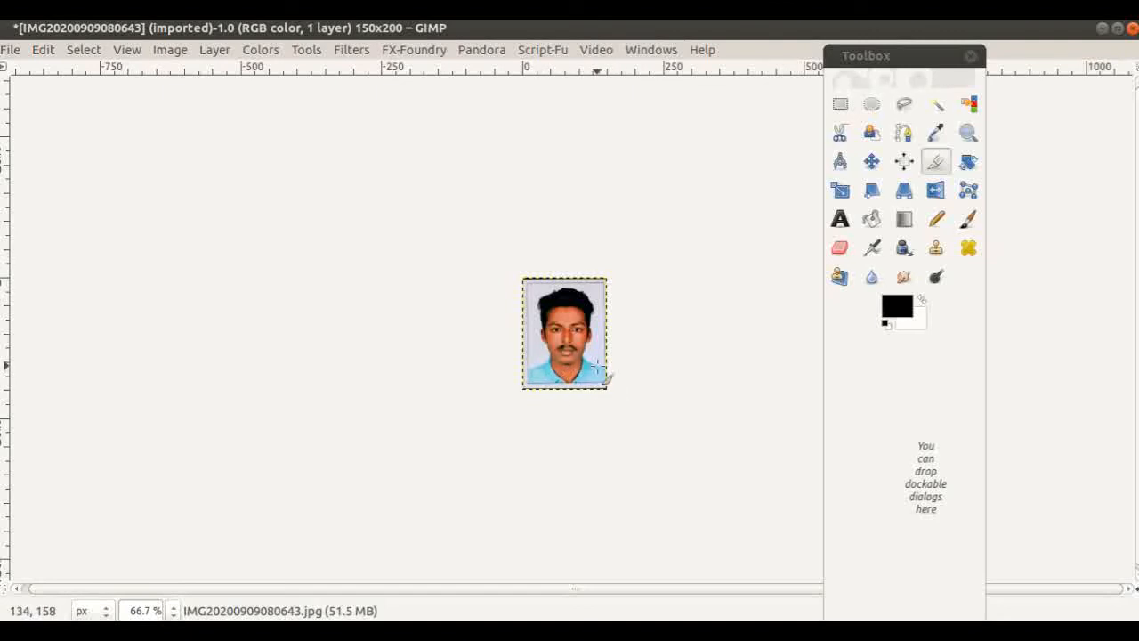
Zoom to 200% and type the person's name in a text box across the photo's bottom.
{"action": "key", "text": "plus"}
{"action": "key", "text": "plus"}
{"action": "key", "text": "plus"}
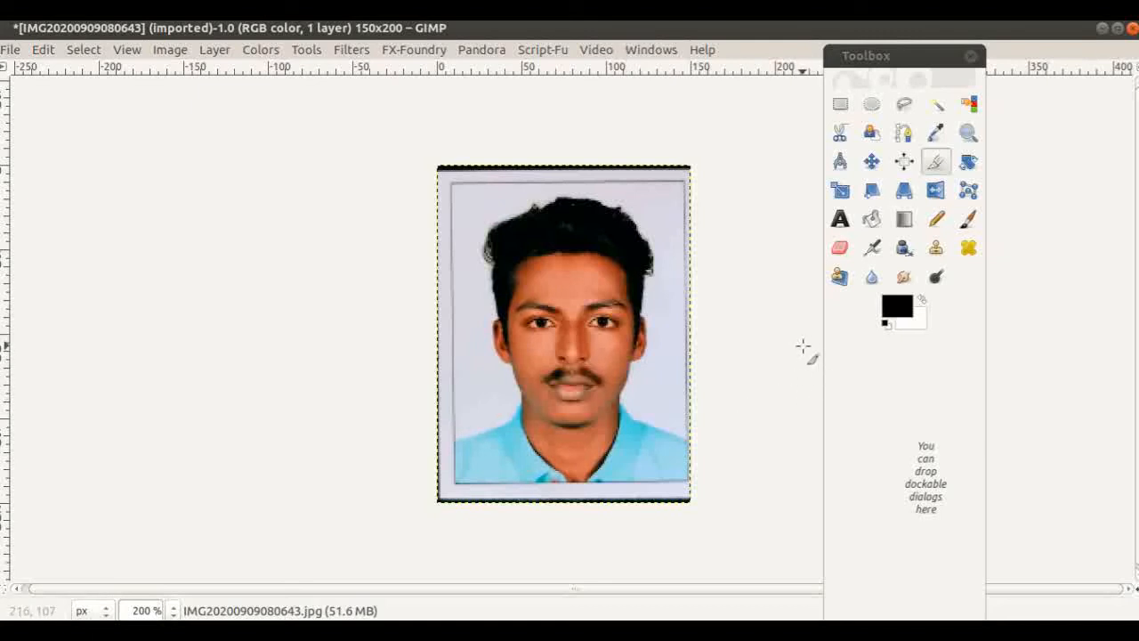
{"action": "left_click", "coordinate": [840, 221]}
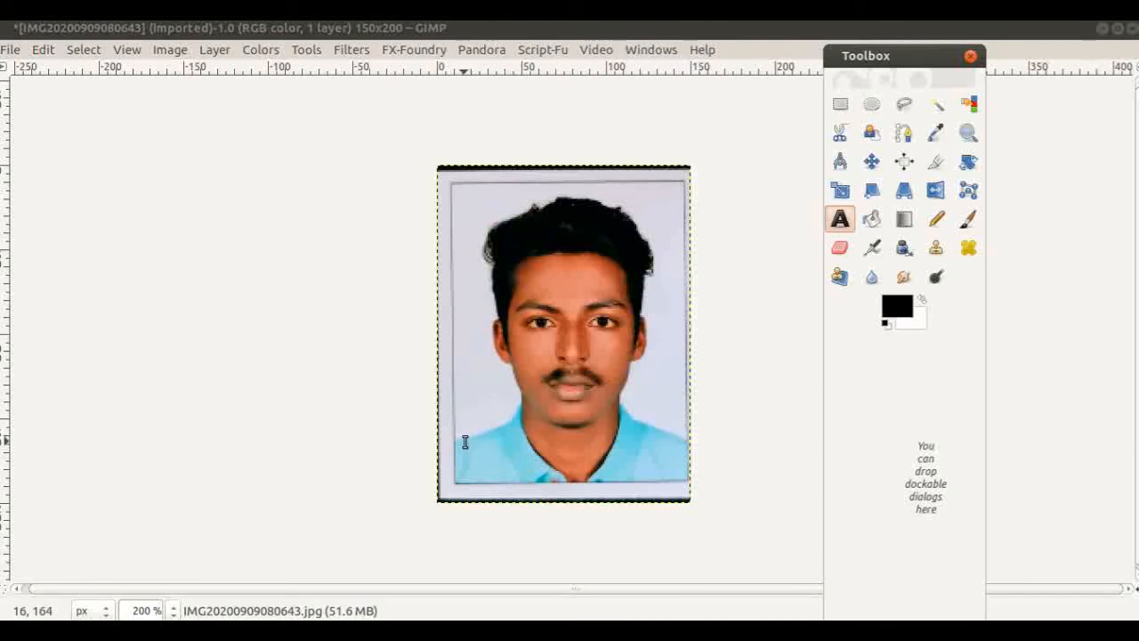
{"action": "left_click_drag", "start_coordinate": [464, 438], "coordinate": [683, 461]}
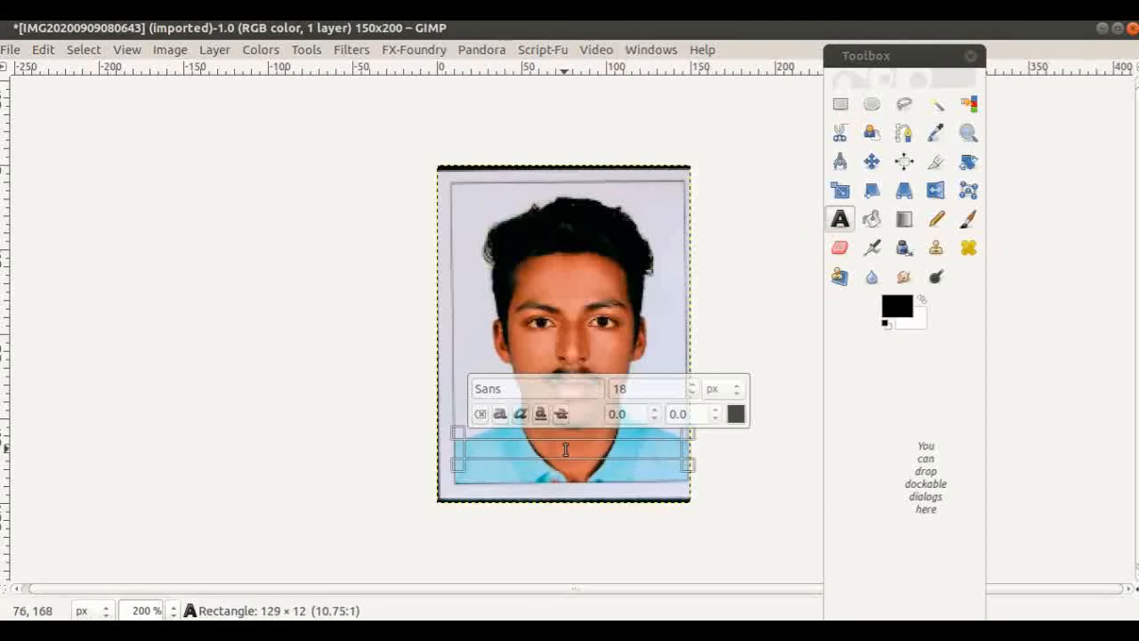
{"action": "left_click", "coordinate": [565, 448]}
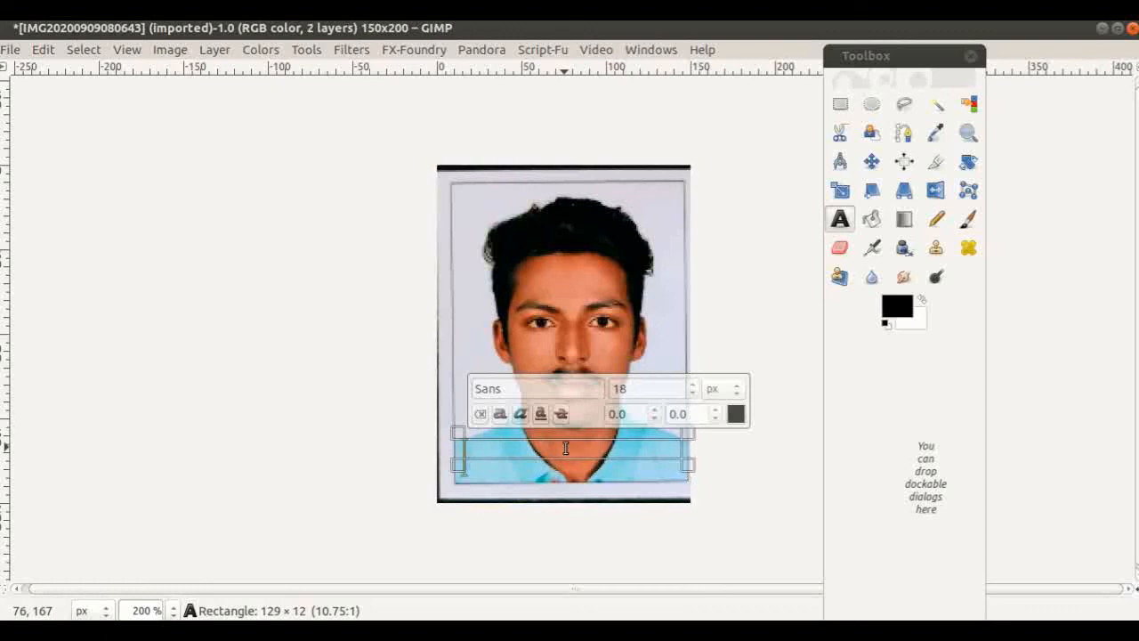
{"action": "type", "text": "DDA"}
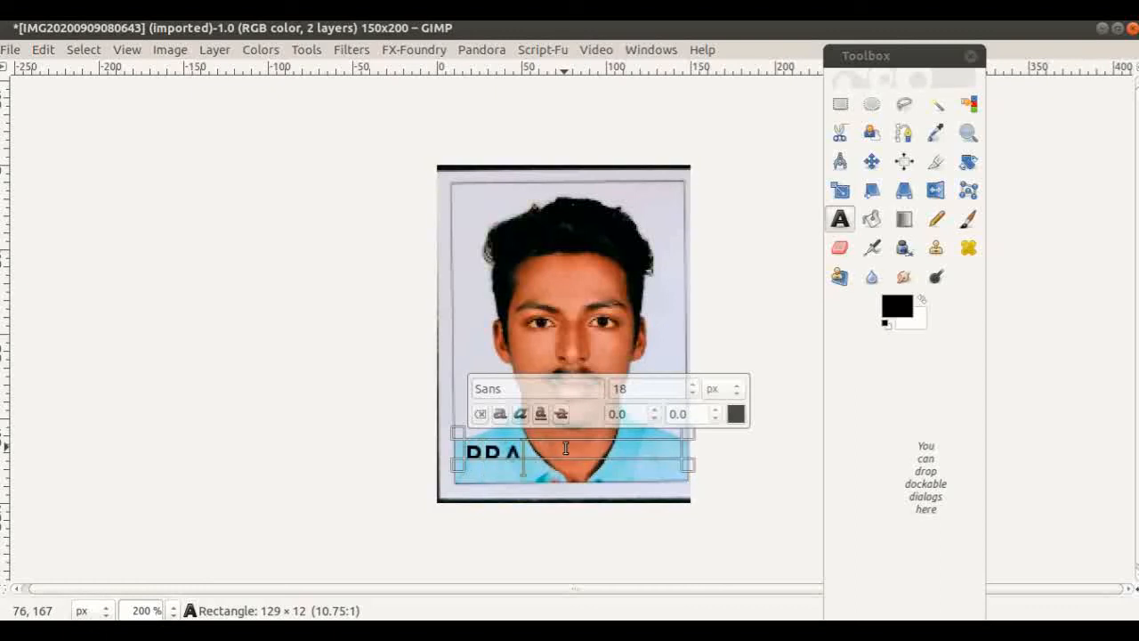
{"action": "type", "text": "VEENAV P"}
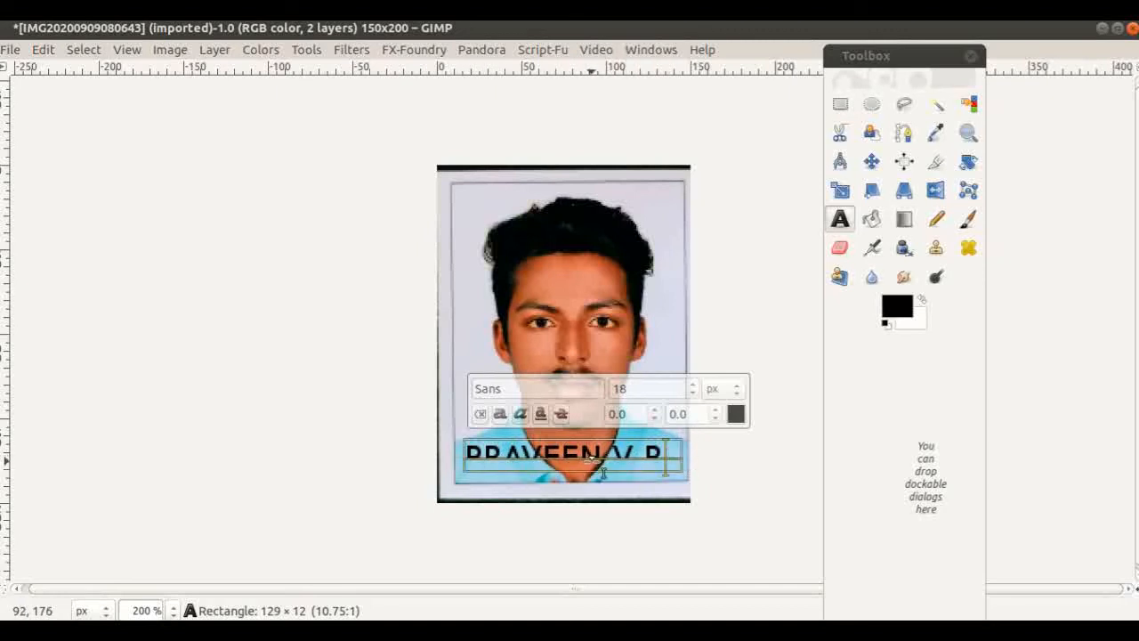
{"action": "left_click_drag", "start_coordinate": [591, 457], "coordinate": [591, 467]}
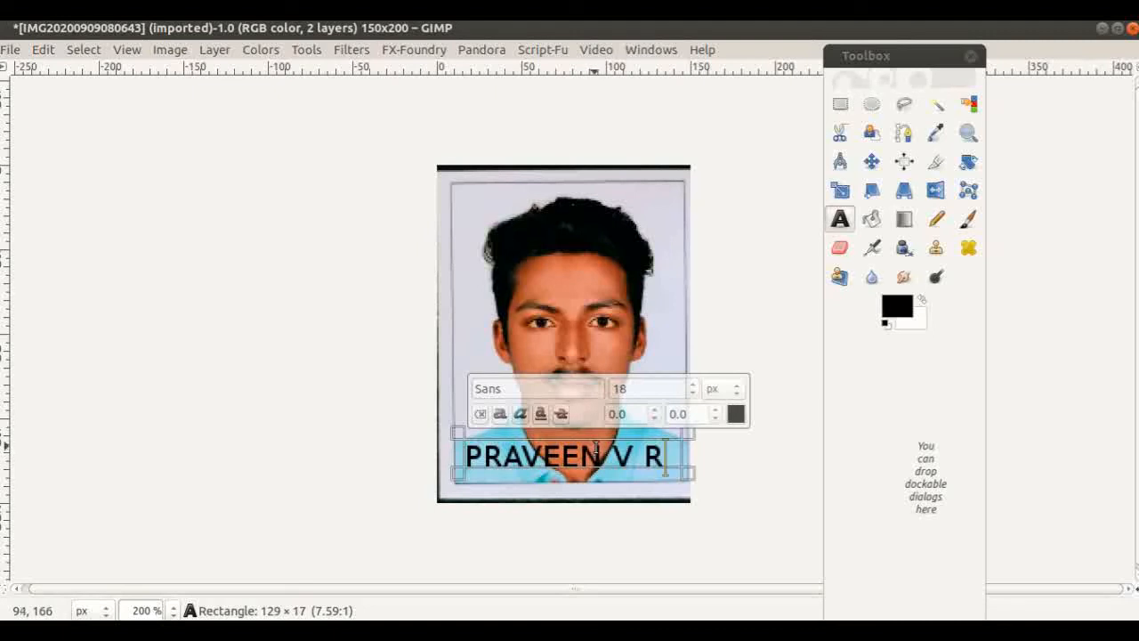
{"action": "key", "text": "Return"}
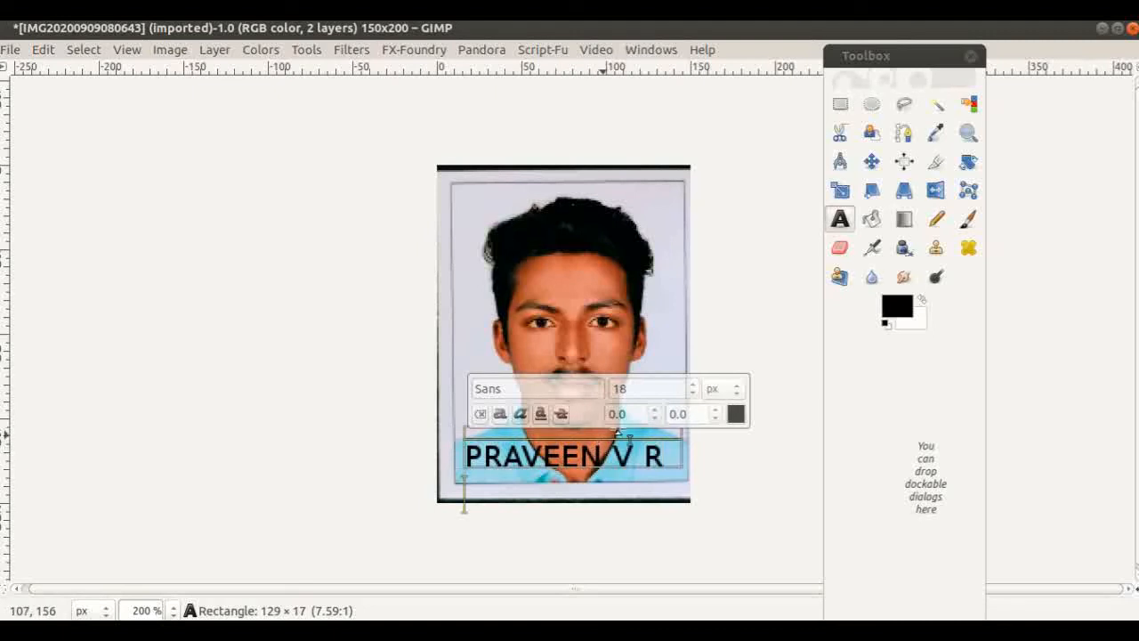
Nudge the name text layer slightly up and right with the Move tool.
{"action": "left_click", "coordinate": [876, 166]}
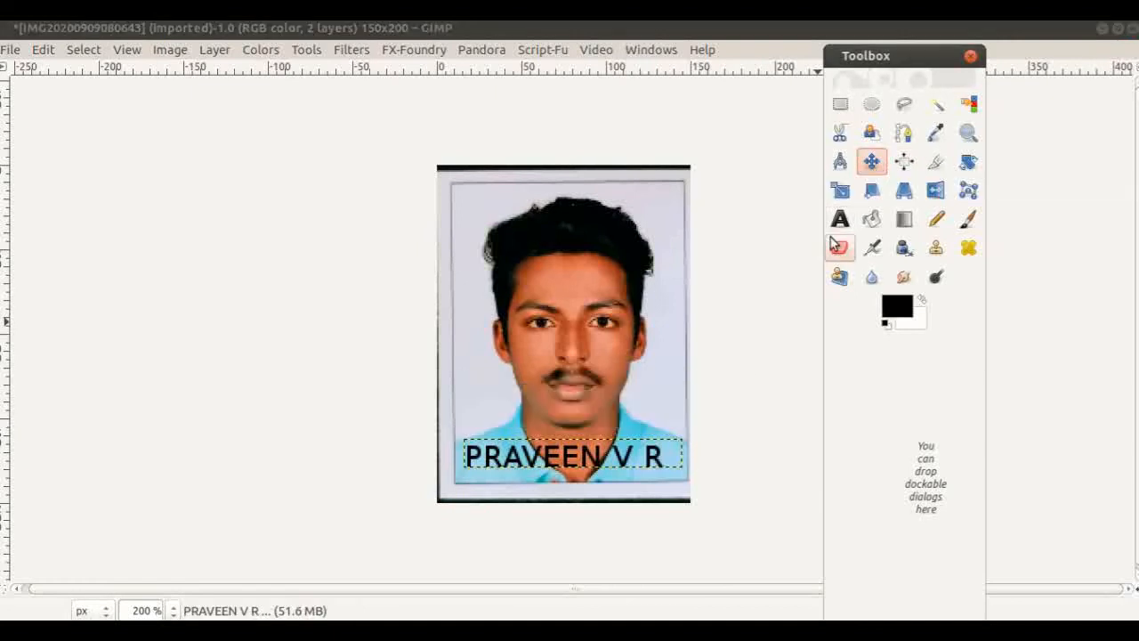
{"action": "left_click", "coordinate": [567, 462]}
{"action": "left_click_drag", "start_coordinate": [566, 461], "coordinate": [570, 446]}
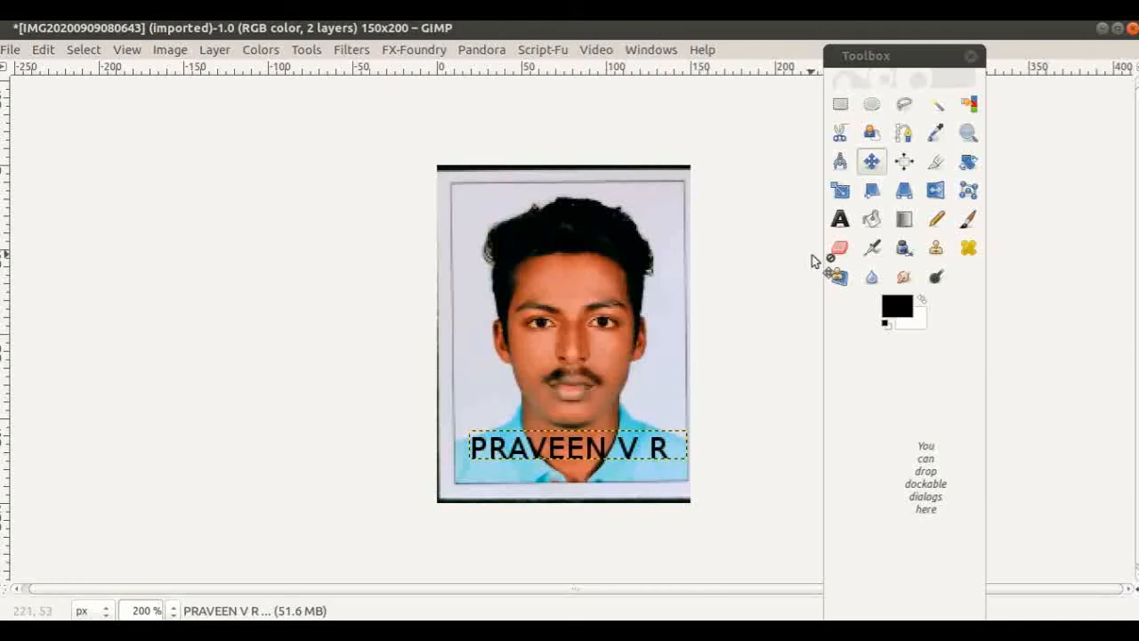
{"action": "left_click", "coordinate": [842, 222]}
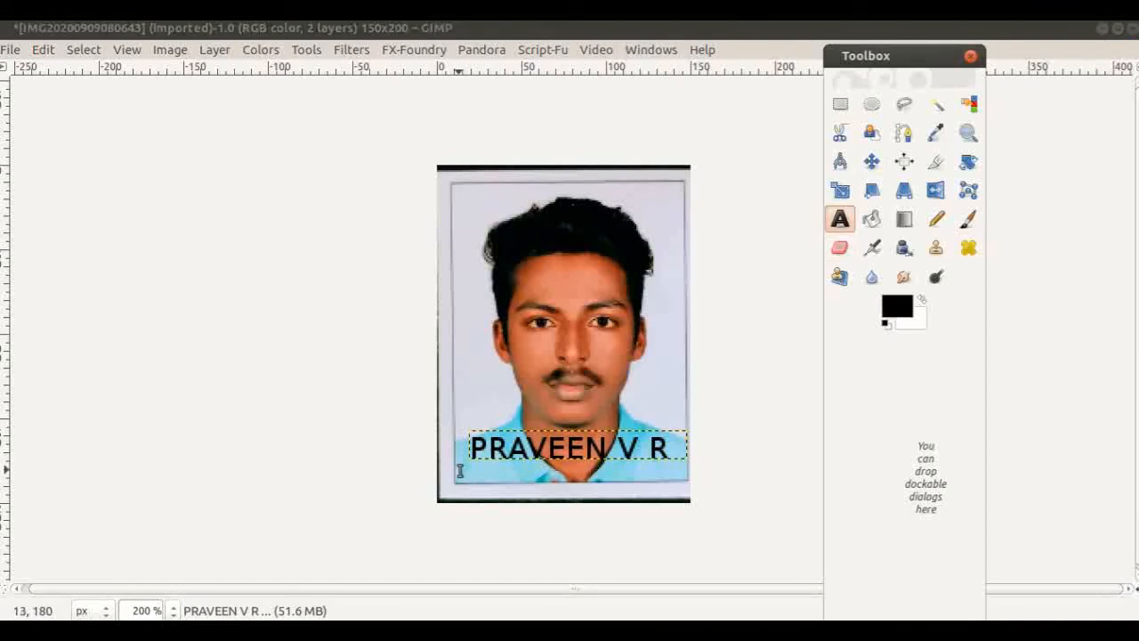
Type the date 14-09-2020 in a new text box below the name and shrink it from 18 to 15 px.
{"action": "left_click_drag", "start_coordinate": [477, 470], "coordinate": [663, 497]}
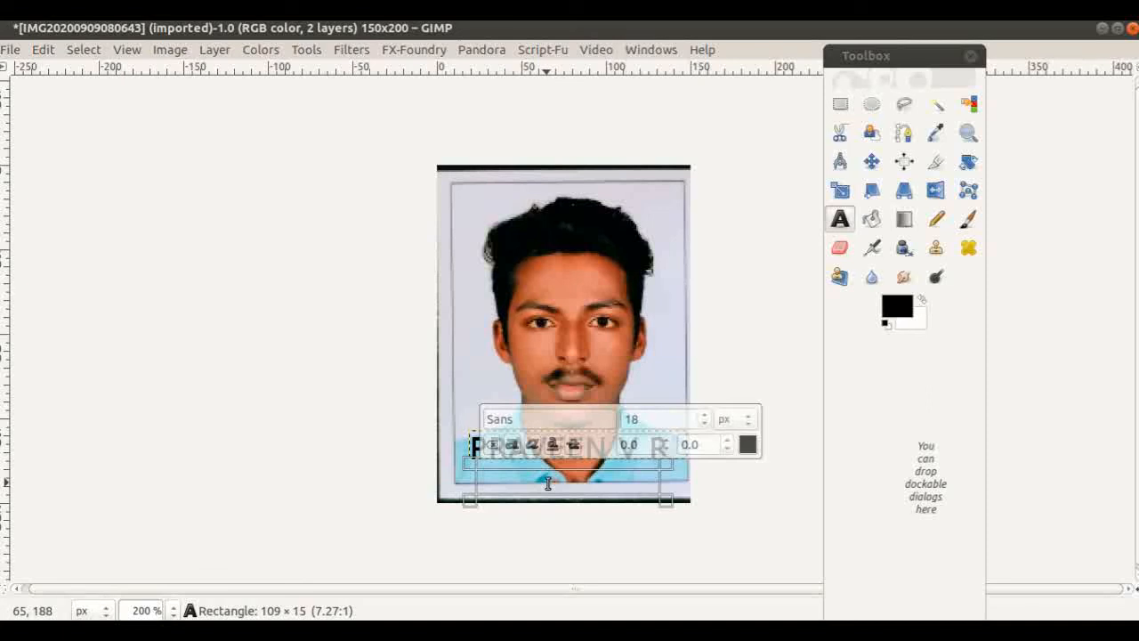
{"action": "type", "text": "14-09-2020"}
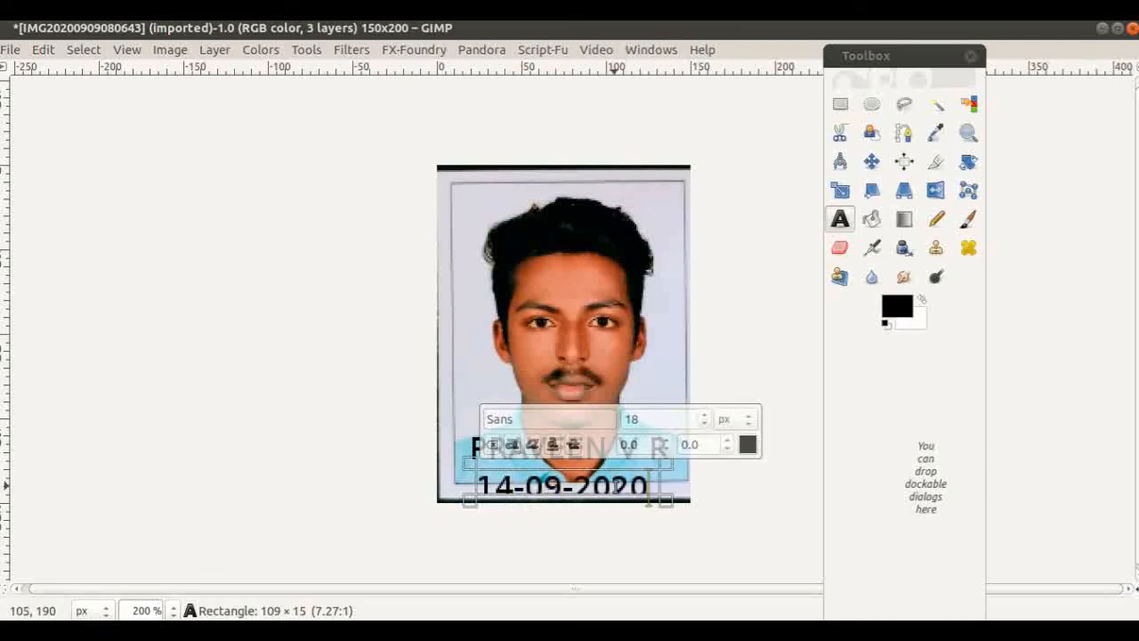
{"action": "left_click_drag", "start_coordinate": [639, 485], "coordinate": [477, 487]}
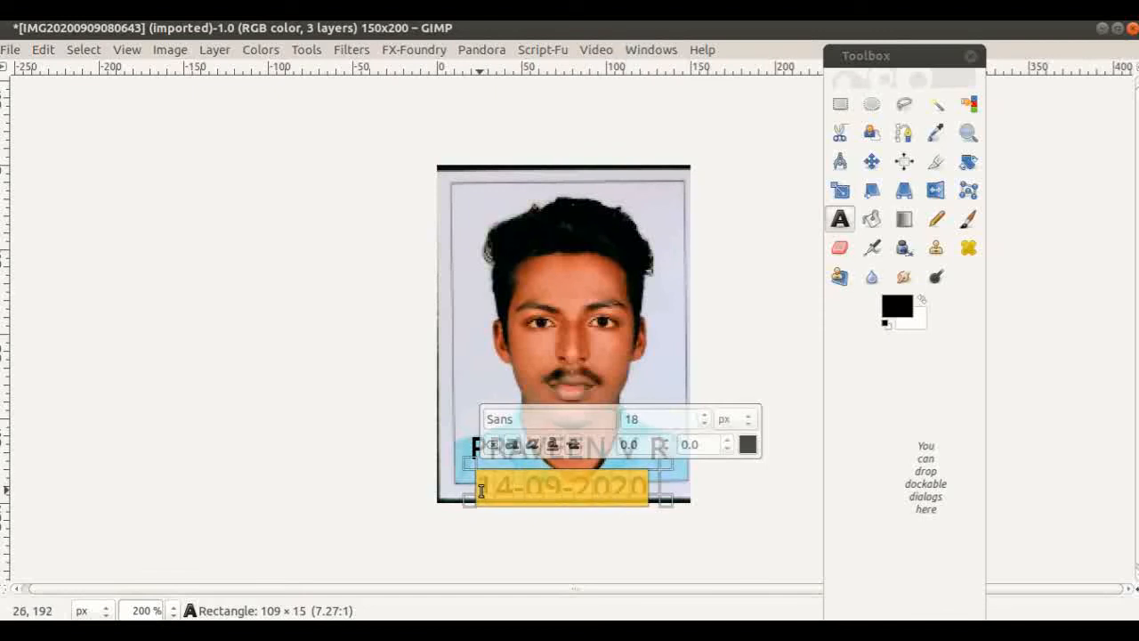
{"action": "double_click", "coordinate": [704, 424]}
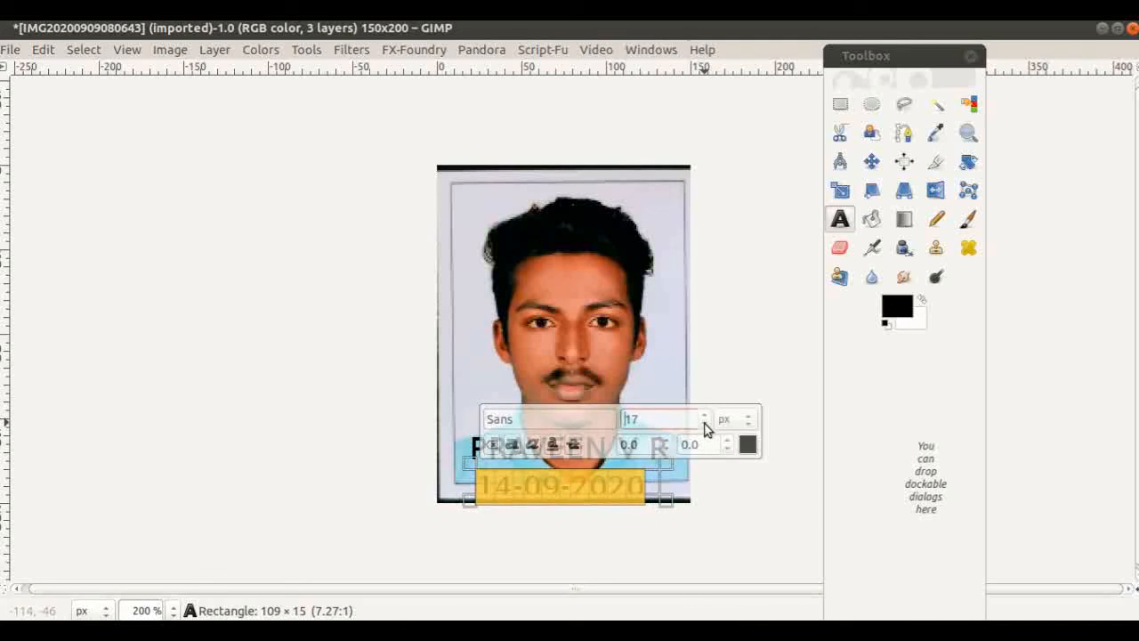
{"action": "left_click", "coordinate": [704, 424]}
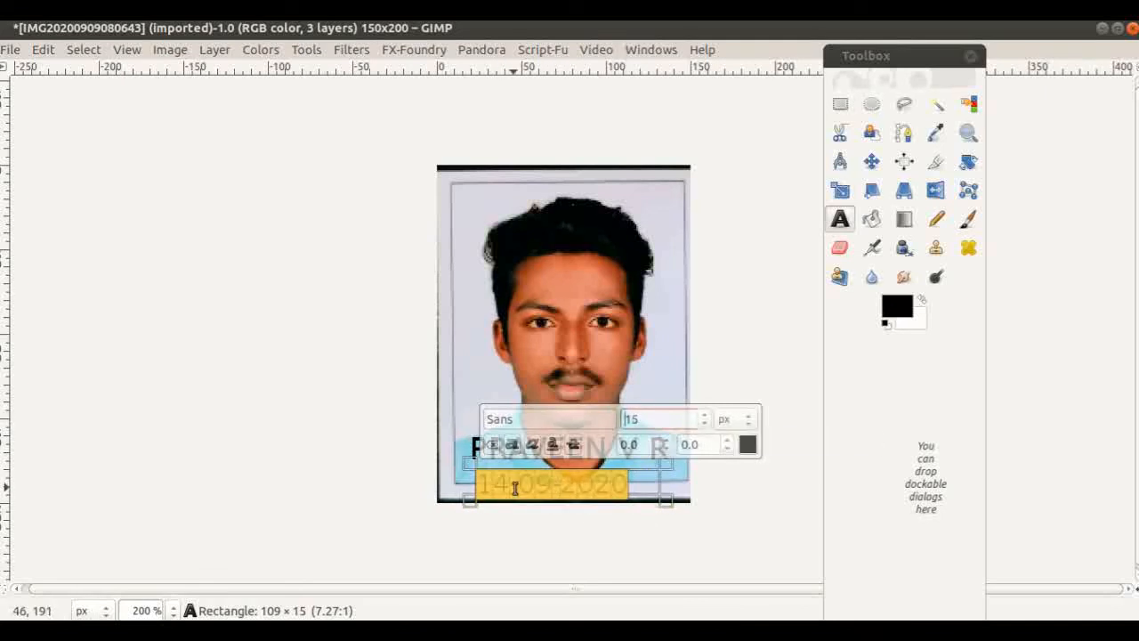
{"action": "left_click", "coordinate": [681, 477]}
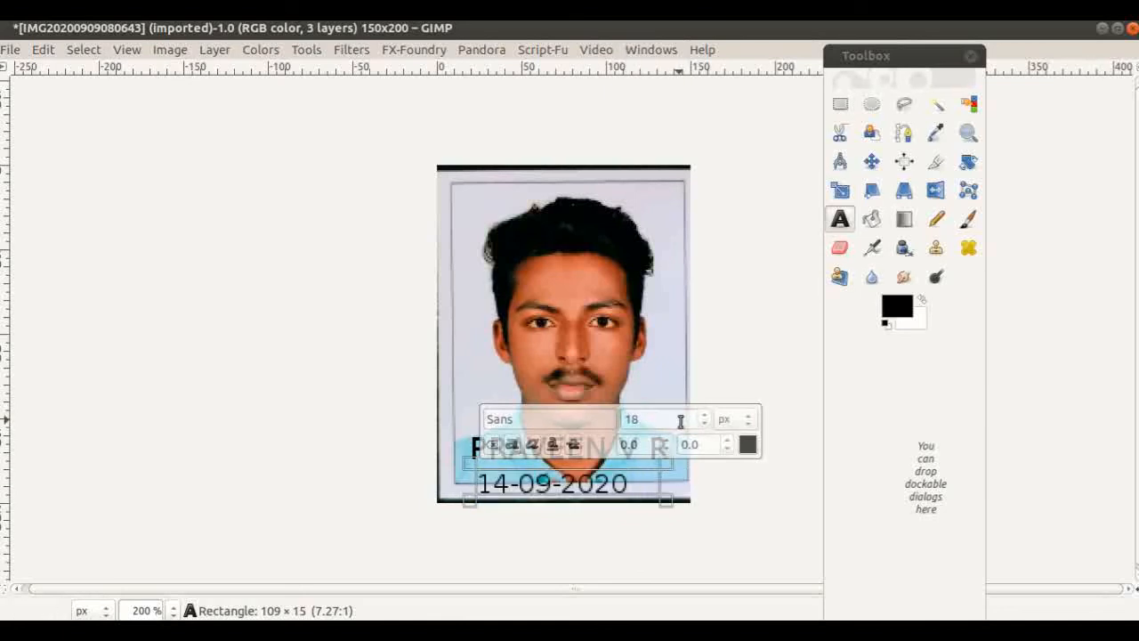
{"action": "left_click", "coordinate": [675, 366]}
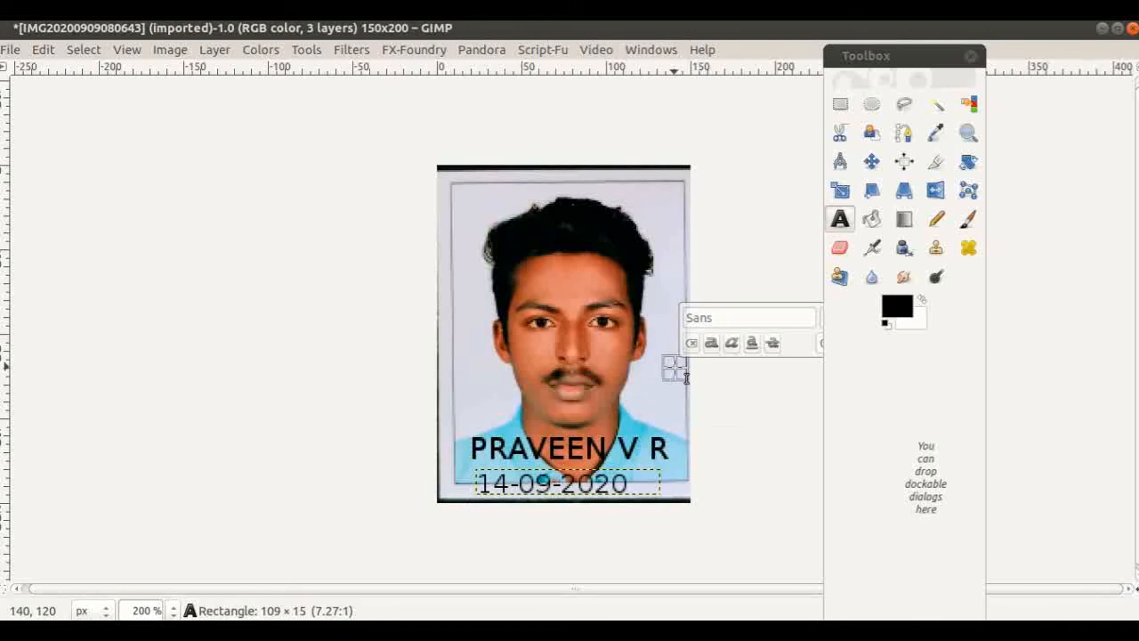
{"action": "left_click", "coordinate": [841, 223]}
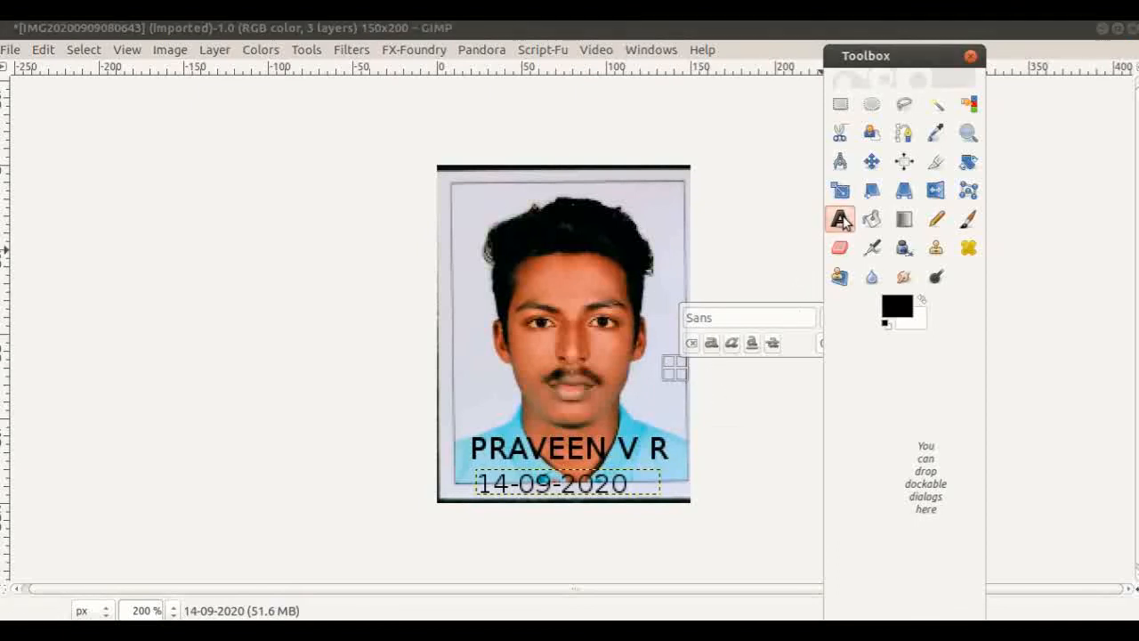
Show the Tool Options panel beside the toolbox, close it, then switch to the Move tool (M).
{"action": "left_click", "coordinate": [658, 50]}
{"action": "mouse_move", "coordinate": [680, 91]}
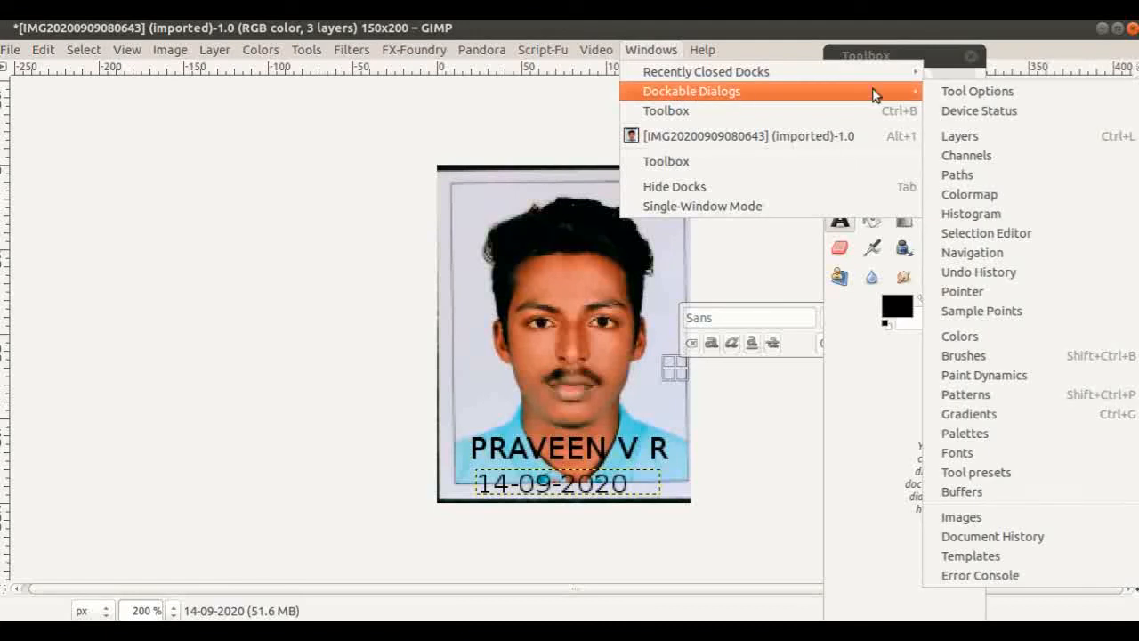
{"action": "left_click", "coordinate": [952, 91]}
{"action": "left_click_drag", "start_coordinate": [964, 28], "coordinate": [1013, 259]}
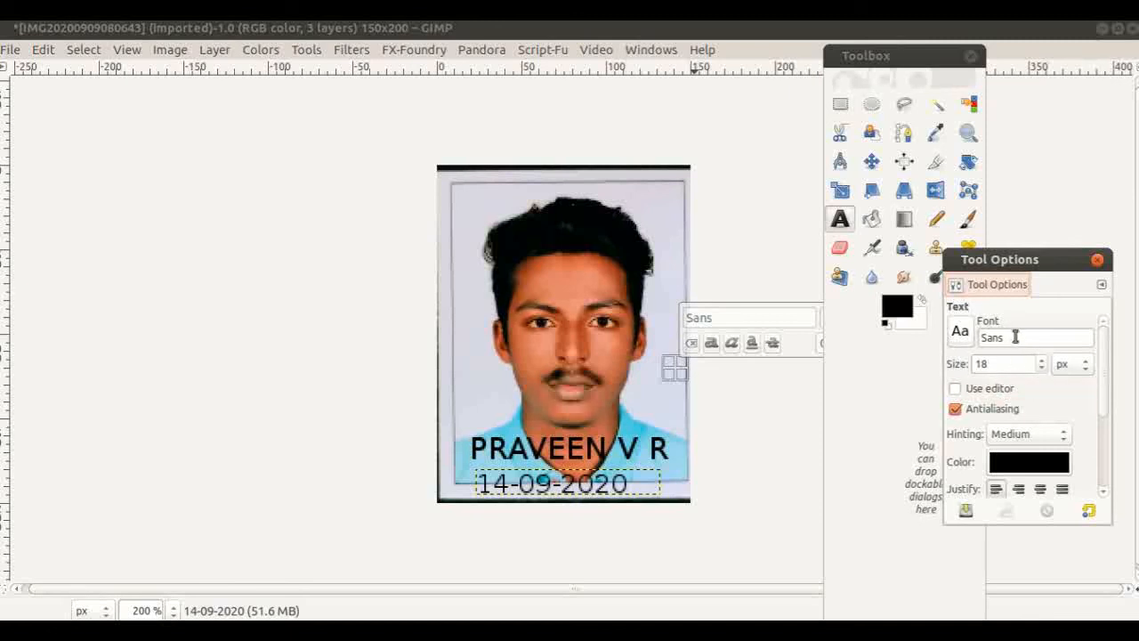
{"action": "left_click", "coordinate": [1098, 260]}
{"action": "key", "text": "m"}
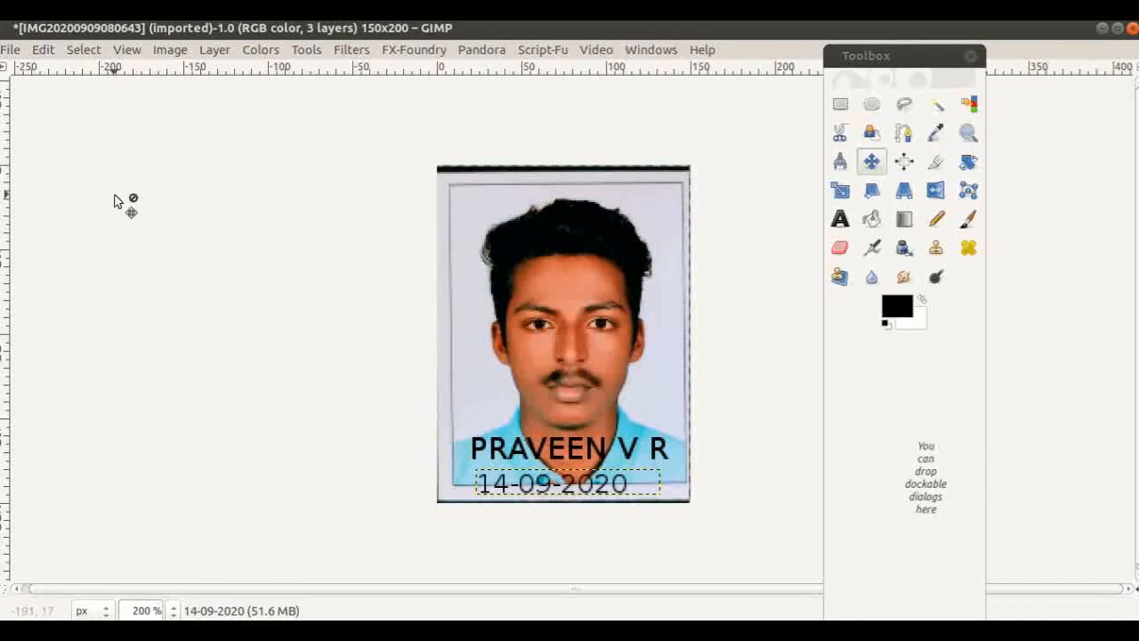
Save the image under the name PRV (PRV.xcf) in the Desktop folder.
{"action": "left_click", "coordinate": [10, 51]}
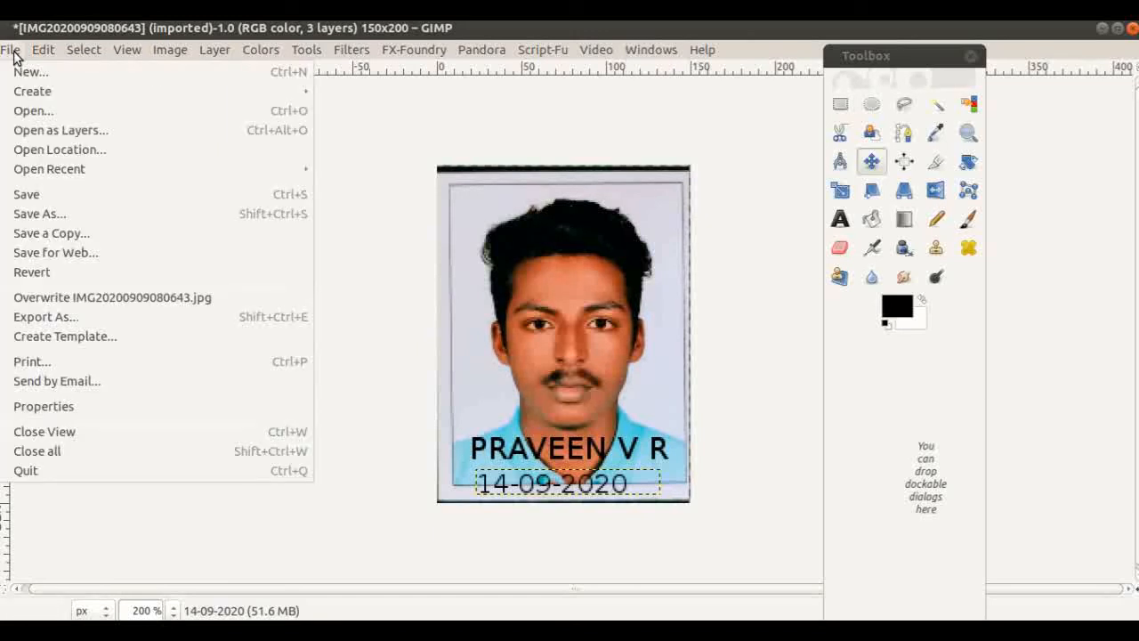
{"action": "left_click", "coordinate": [59, 194]}
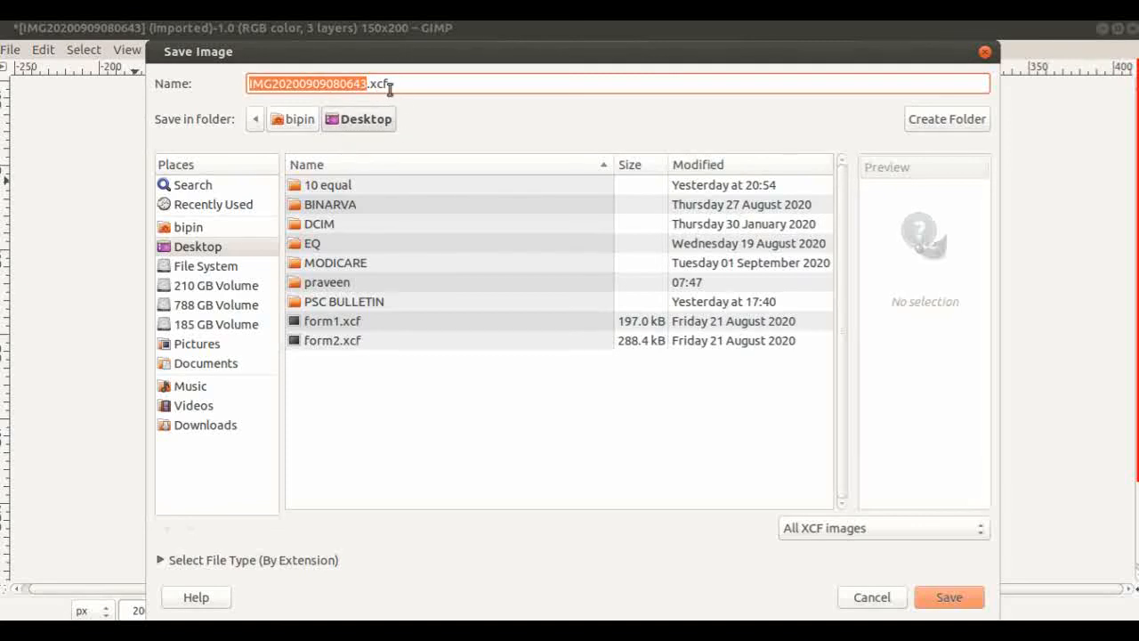
{"action": "left_click", "coordinate": [367, 83]}
{"action": "left_click_drag", "start_coordinate": [332, 83], "coordinate": [228, 86]}
{"action": "left_click", "coordinate": [366, 83]}
{"action": "type", "text": "PRV"}
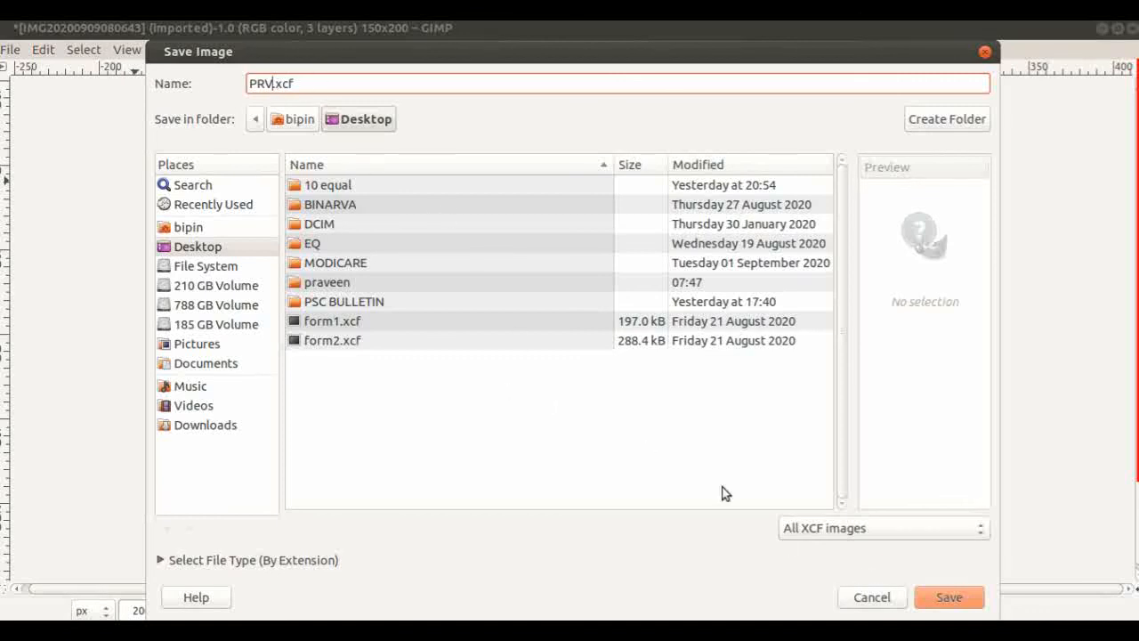
{"action": "left_click", "coordinate": [199, 252]}
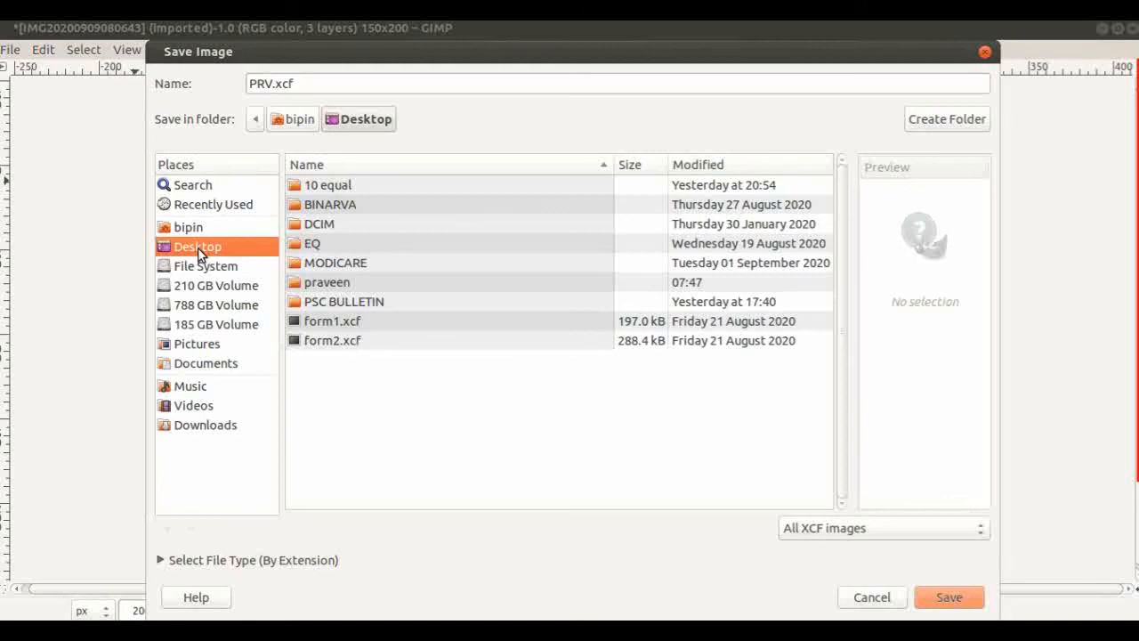
{"action": "left_click", "coordinate": [965, 602]}
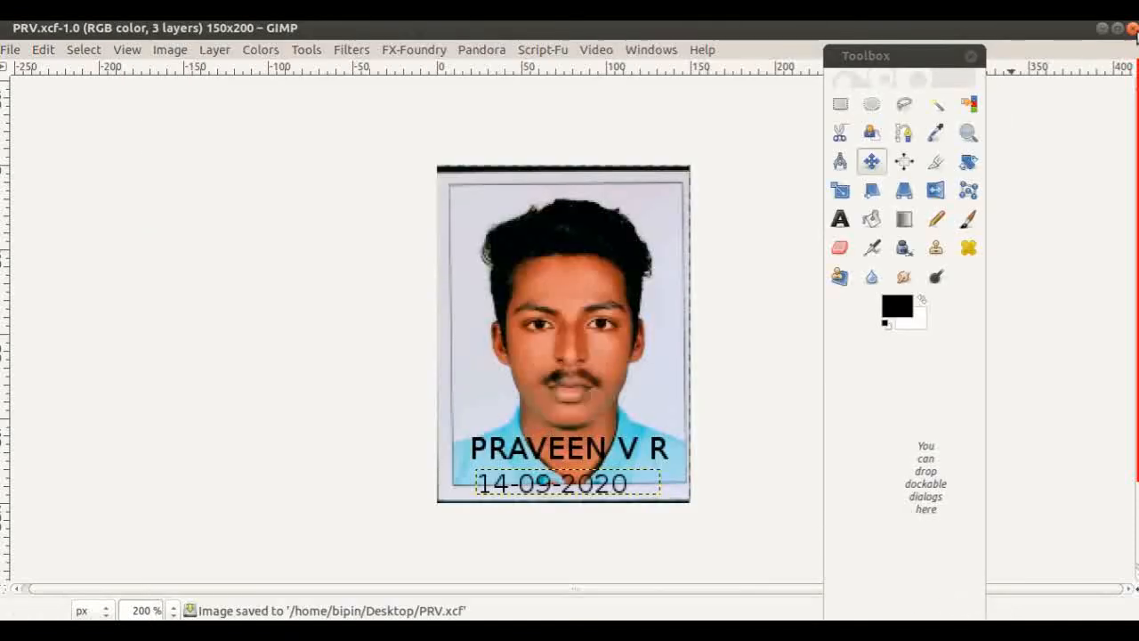
Close the image window, the Toolbox and the GIMP main window.
{"action": "left_click", "coordinate": [1134, 29]}
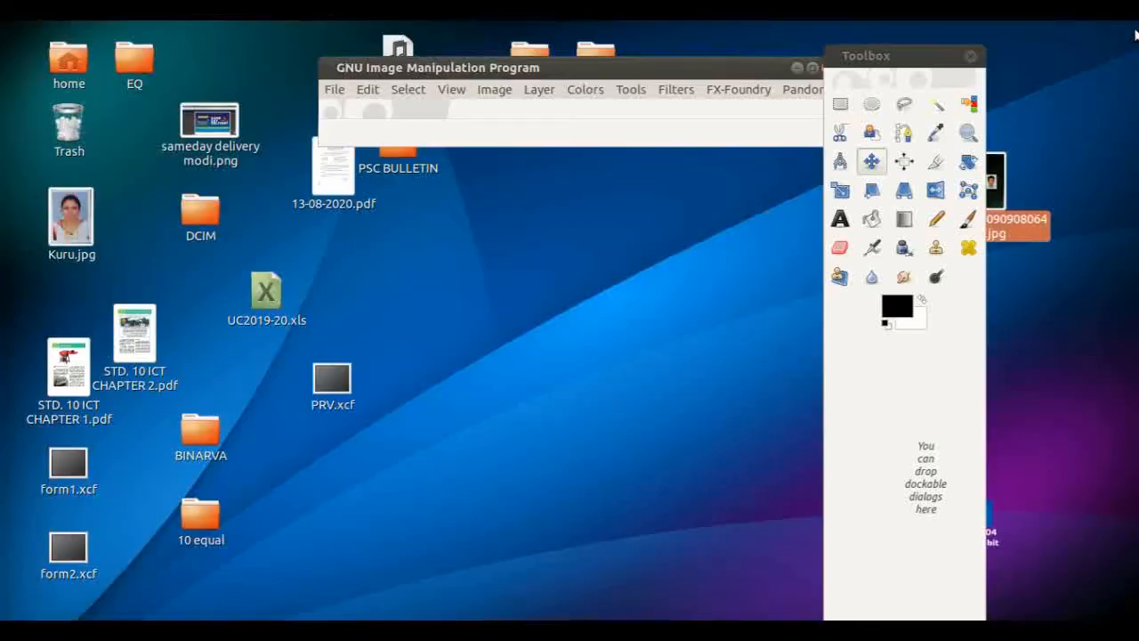
{"action": "left_click", "coordinate": [970, 56]}
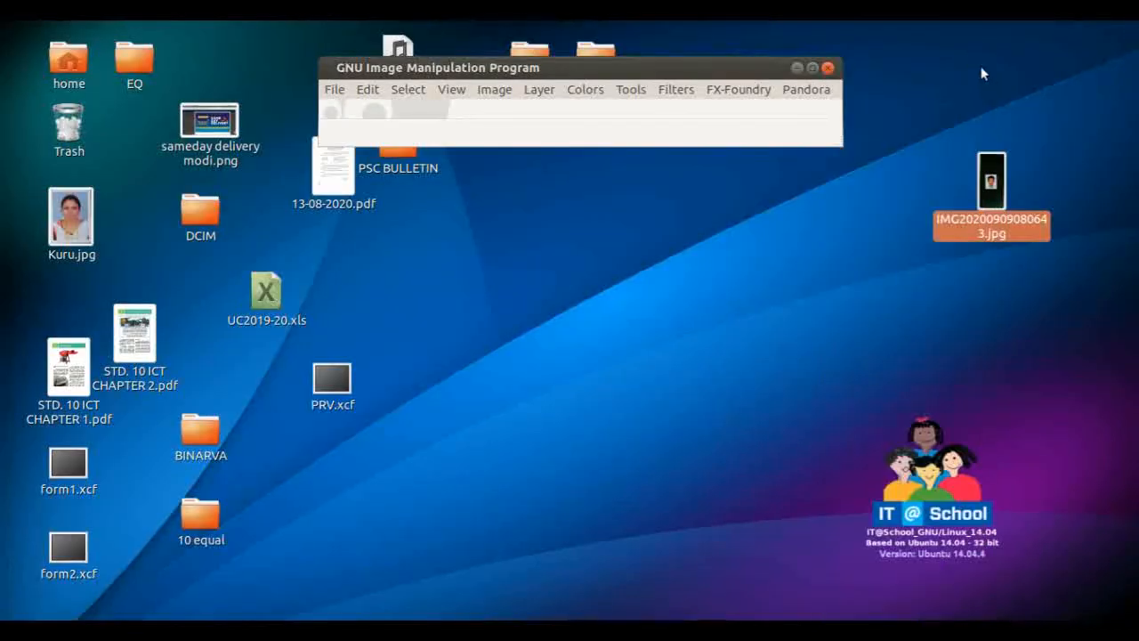
{"action": "left_click", "coordinate": [826, 68]}
{"action": "left_click", "coordinate": [586, 244]}
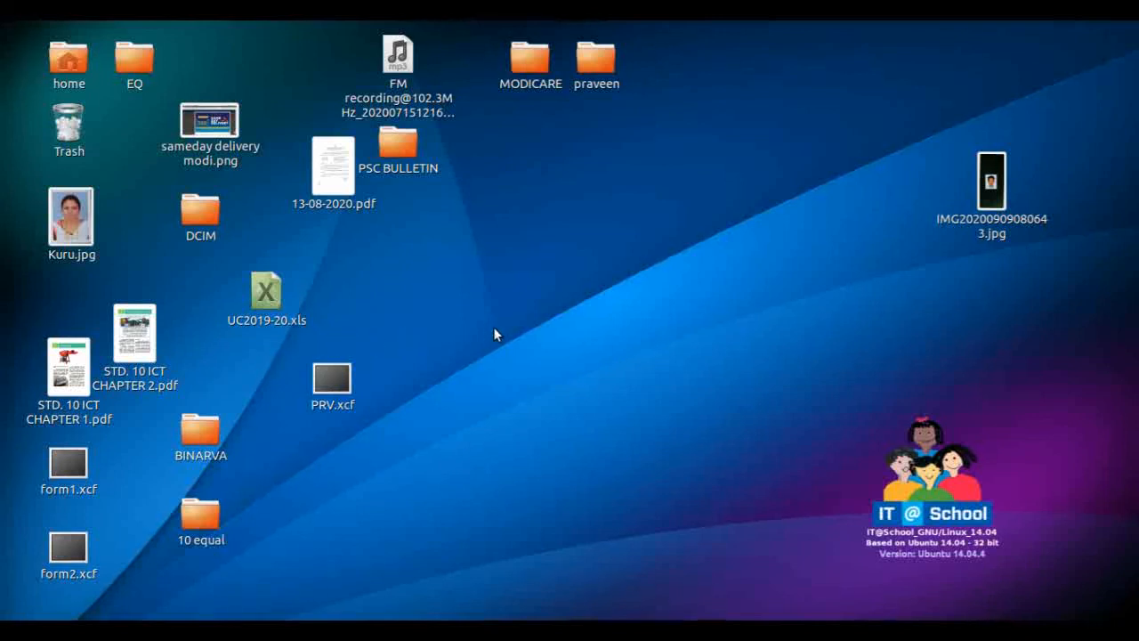
Open PRV.xcf from the desktop and maximize the GIMP window.
{"action": "double_click", "coordinate": [334, 383]}
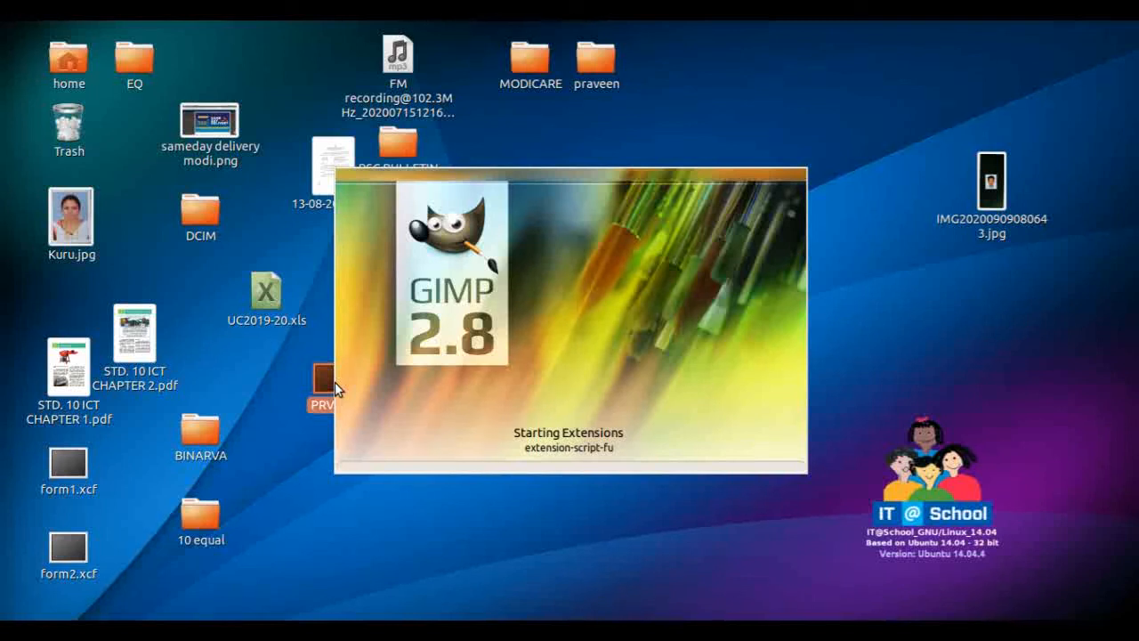
{"action": "left_click_drag", "start_coordinate": [639, 68], "coordinate": [647, 149]}
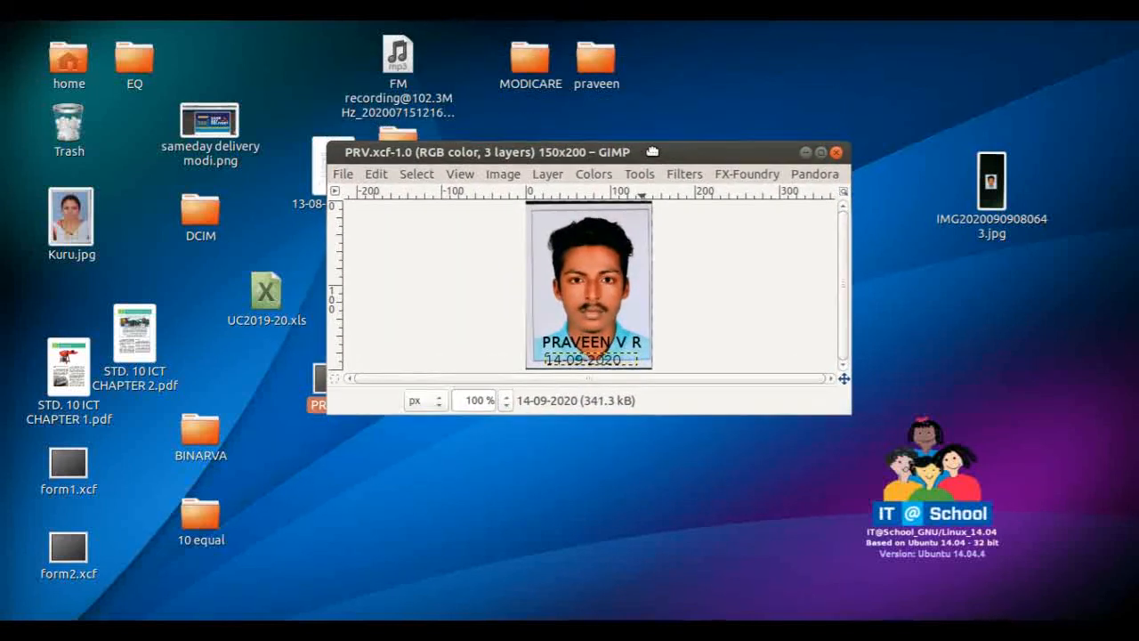
{"action": "left_click", "coordinate": [820, 152]}
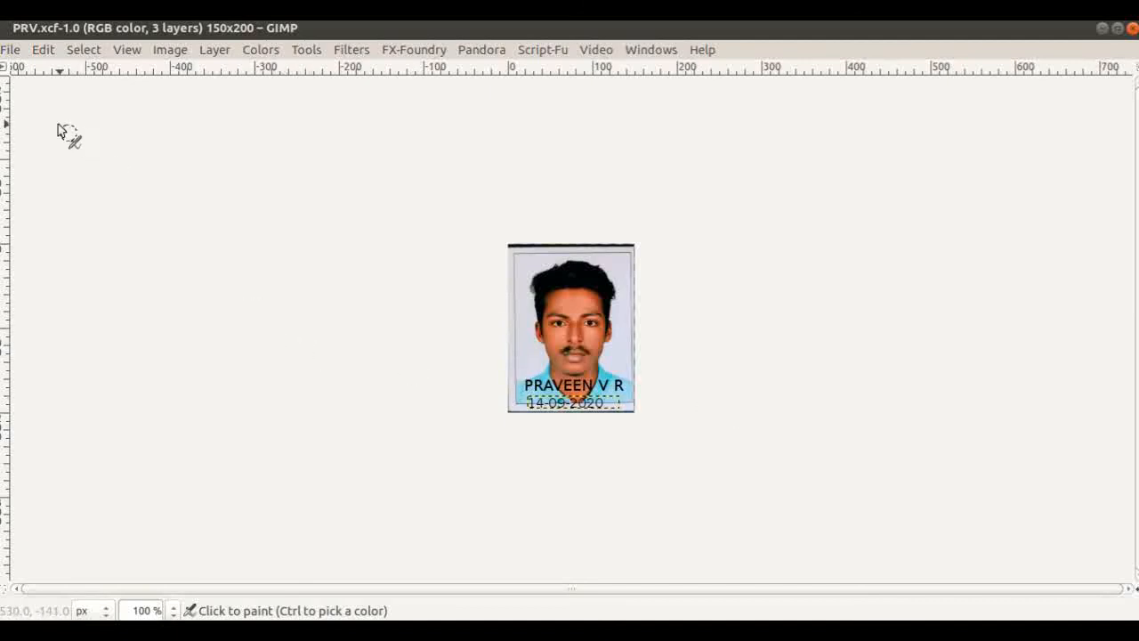
Start Export As and change the file name from PRV.png to PRV.jpg.
{"action": "left_click", "coordinate": [10, 50]}
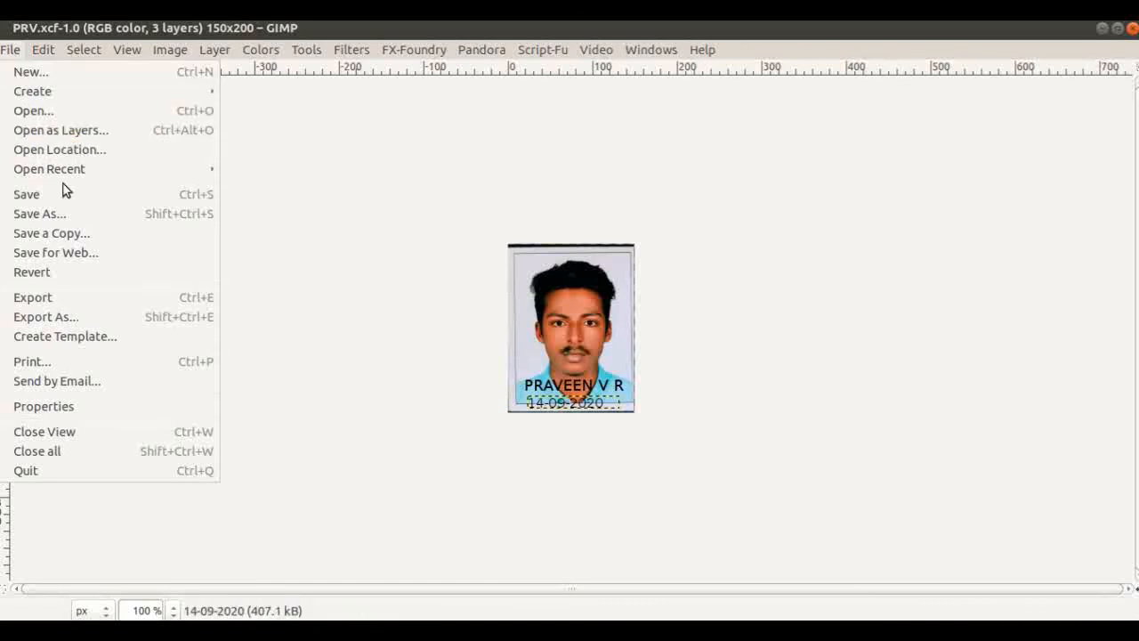
{"action": "left_click", "coordinate": [85, 297]}
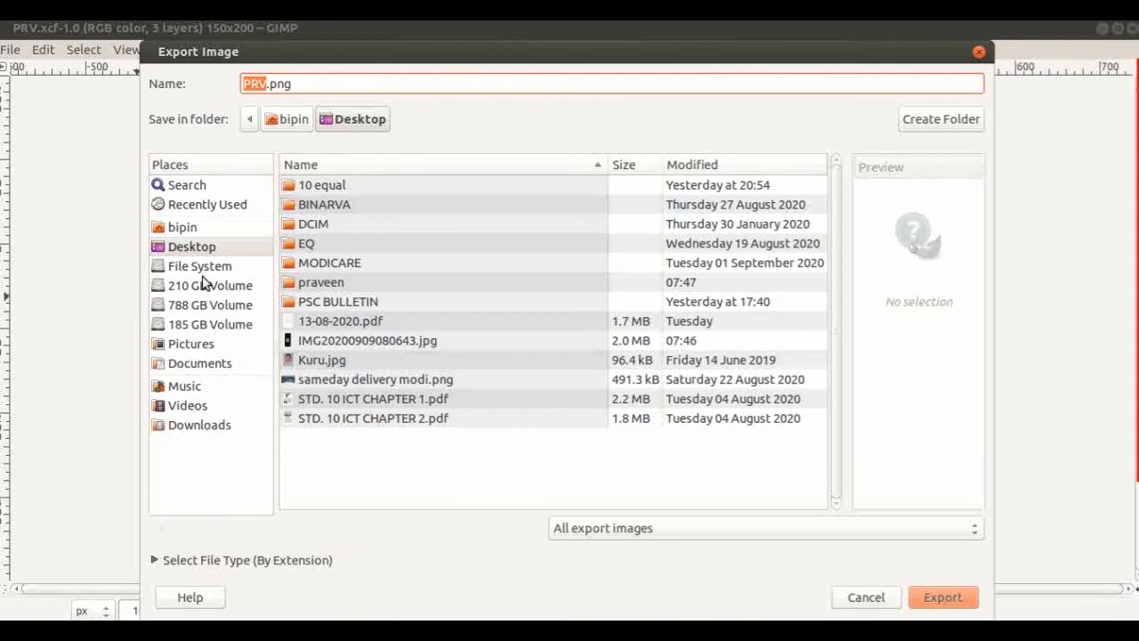
{"action": "left_click", "coordinate": [298, 84]}
{"action": "key", "text": "BackSpace"}
{"action": "key", "text": "BackSpace"}
{"action": "key", "text": "BackSpace"}
{"action": "type", "text": "jPG"}
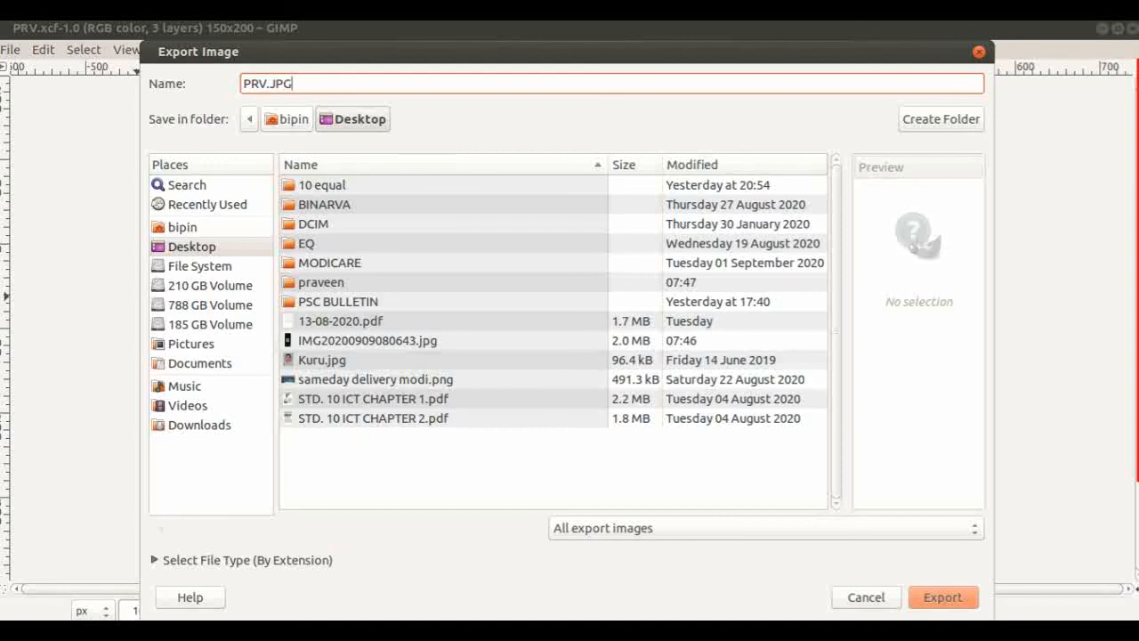
{"action": "key", "text": "BackSpace"}
{"action": "key", "text": "BackSpace"}
{"action": "key", "text": "BackSpace"}
{"action": "type", "text": "jpg"}
Preview the JPEG, raise quality from 95 to 98, and export PRV.jpg.
{"action": "left_click", "coordinate": [950, 599]}
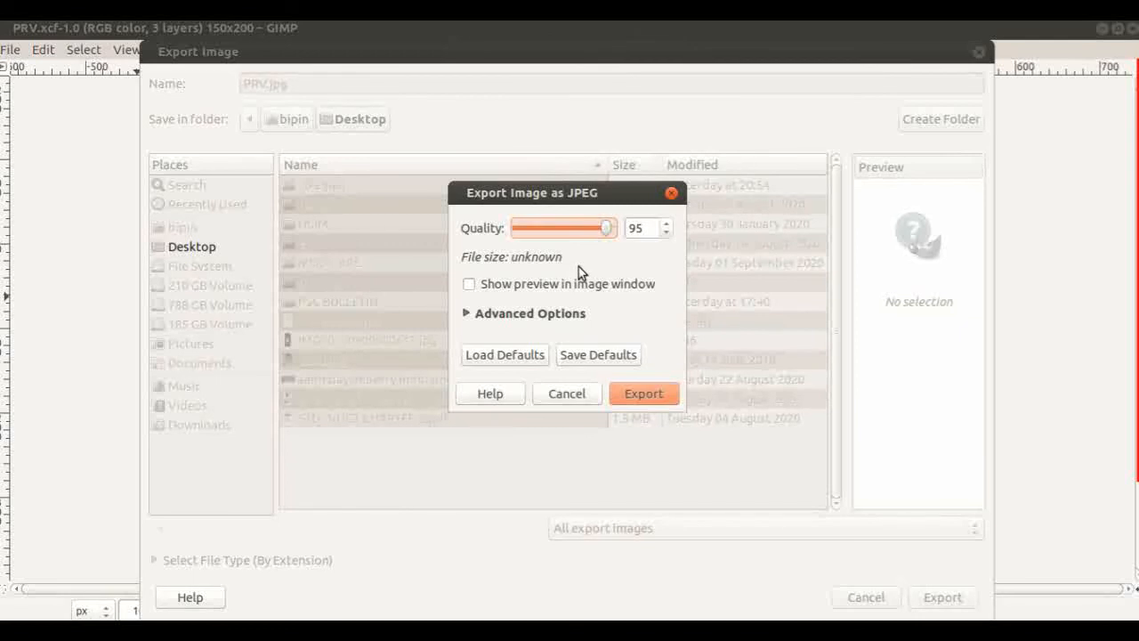
{"action": "left_click", "coordinate": [468, 284]}
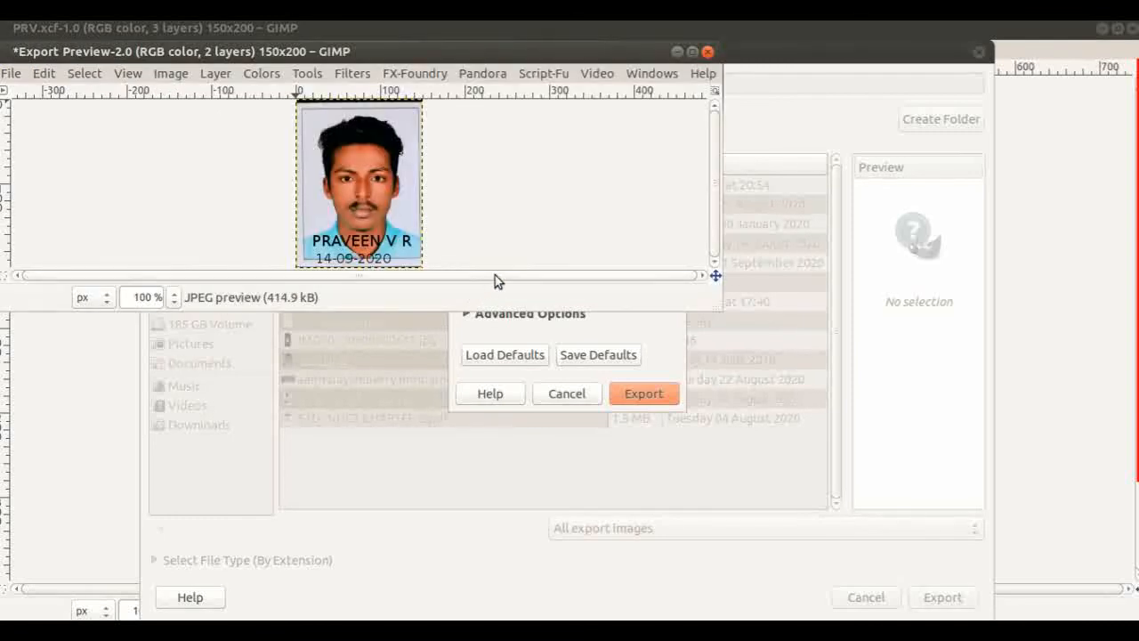
{"action": "left_click_drag", "start_coordinate": [505, 52], "coordinate": [795, 447]}
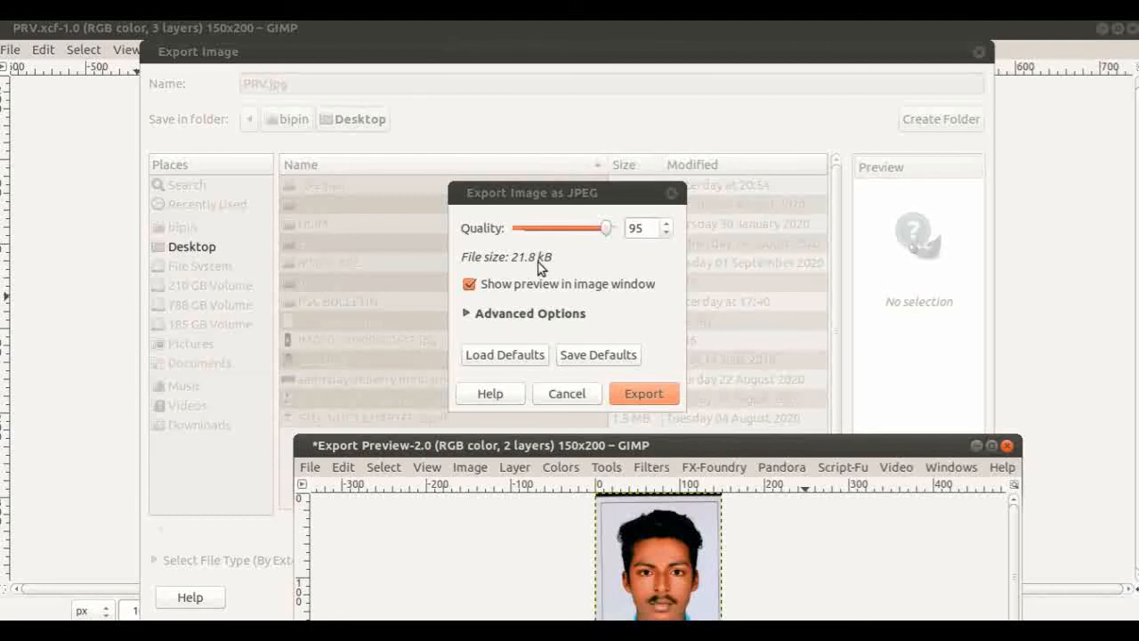
{"action": "left_click", "coordinate": [608, 229]}
{"action": "left_click_drag", "start_coordinate": [608, 230], "coordinate": [611, 229]}
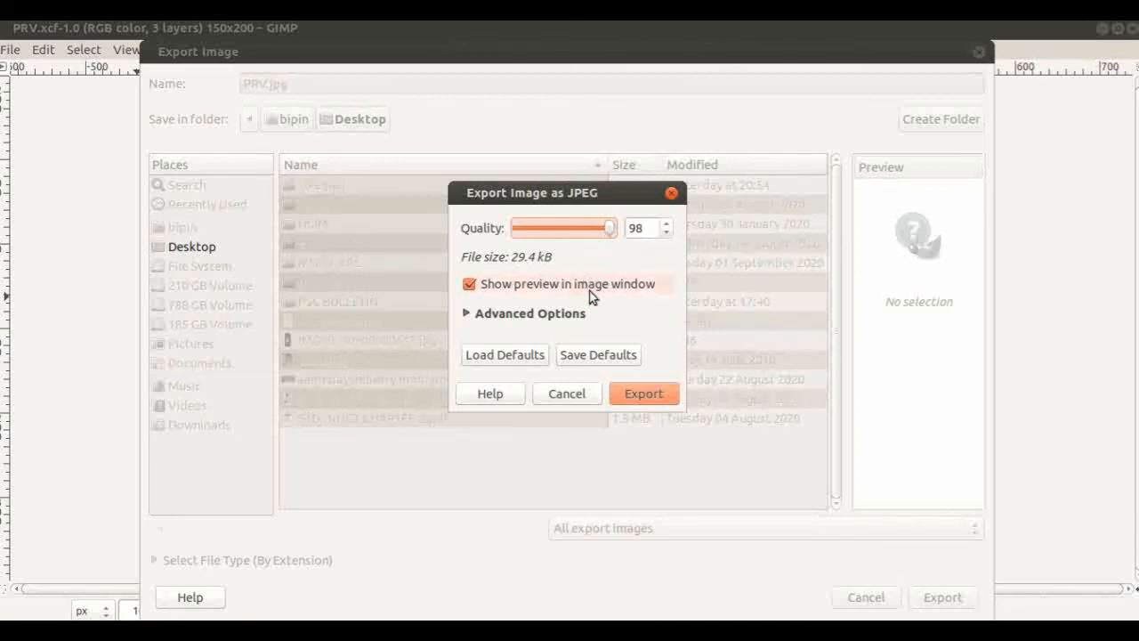
{"action": "left_click", "coordinate": [644, 395]}
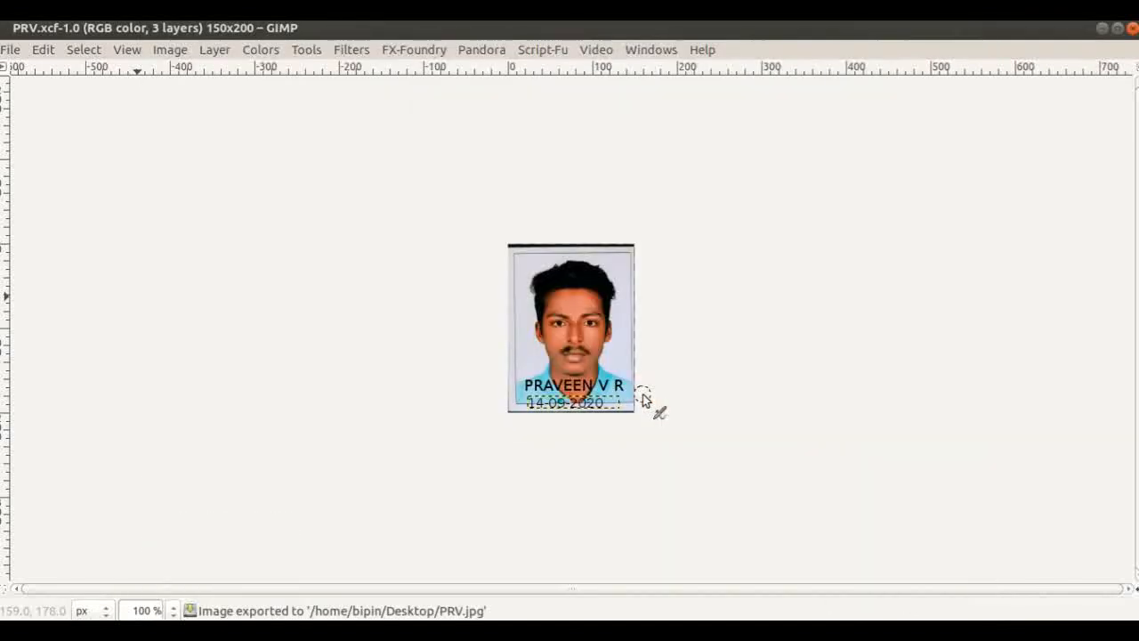
Close the GIMP image, open PRV.jpg in Image Viewer to verify 150×200 px, then close it.
{"action": "left_click", "coordinate": [1132, 29]}
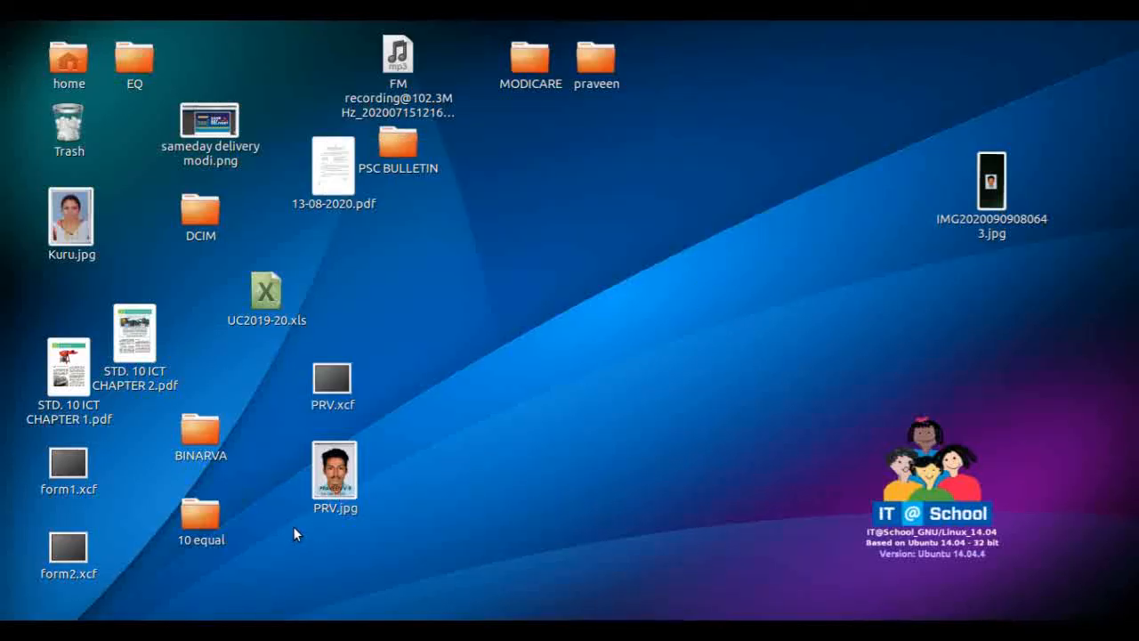
{"action": "double_click", "coordinate": [340, 477]}
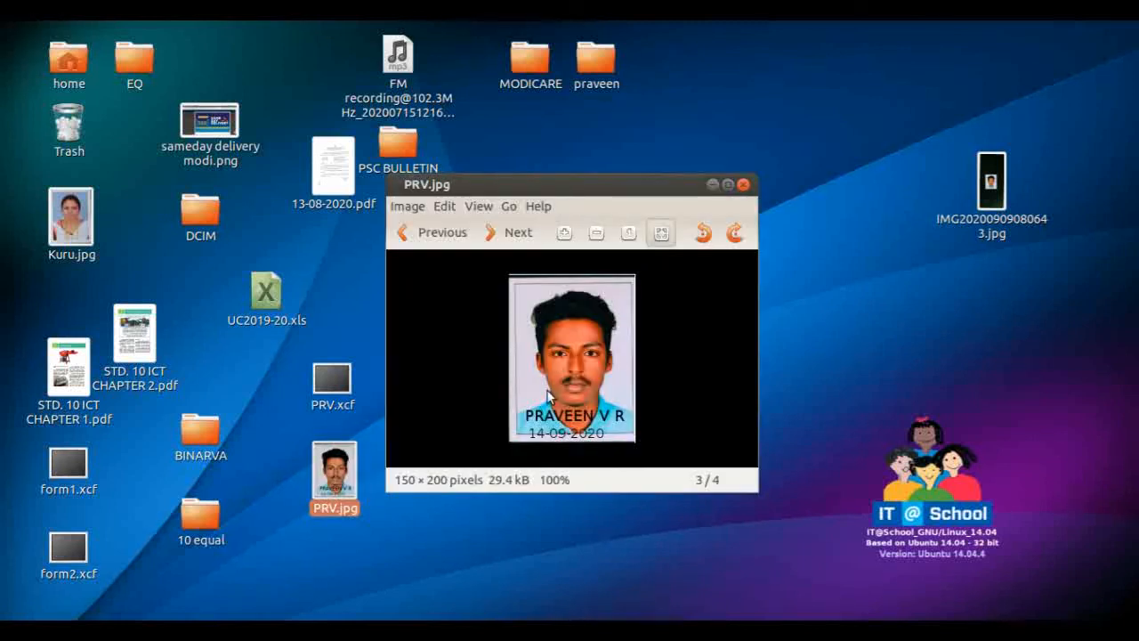
{"action": "left_click", "coordinate": [743, 185]}
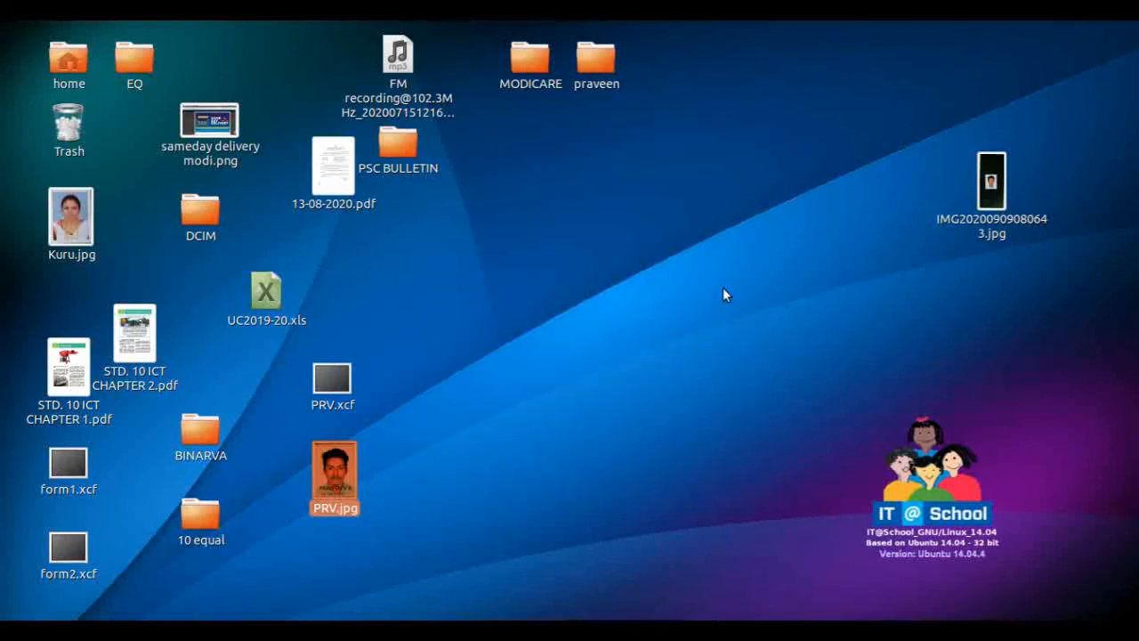